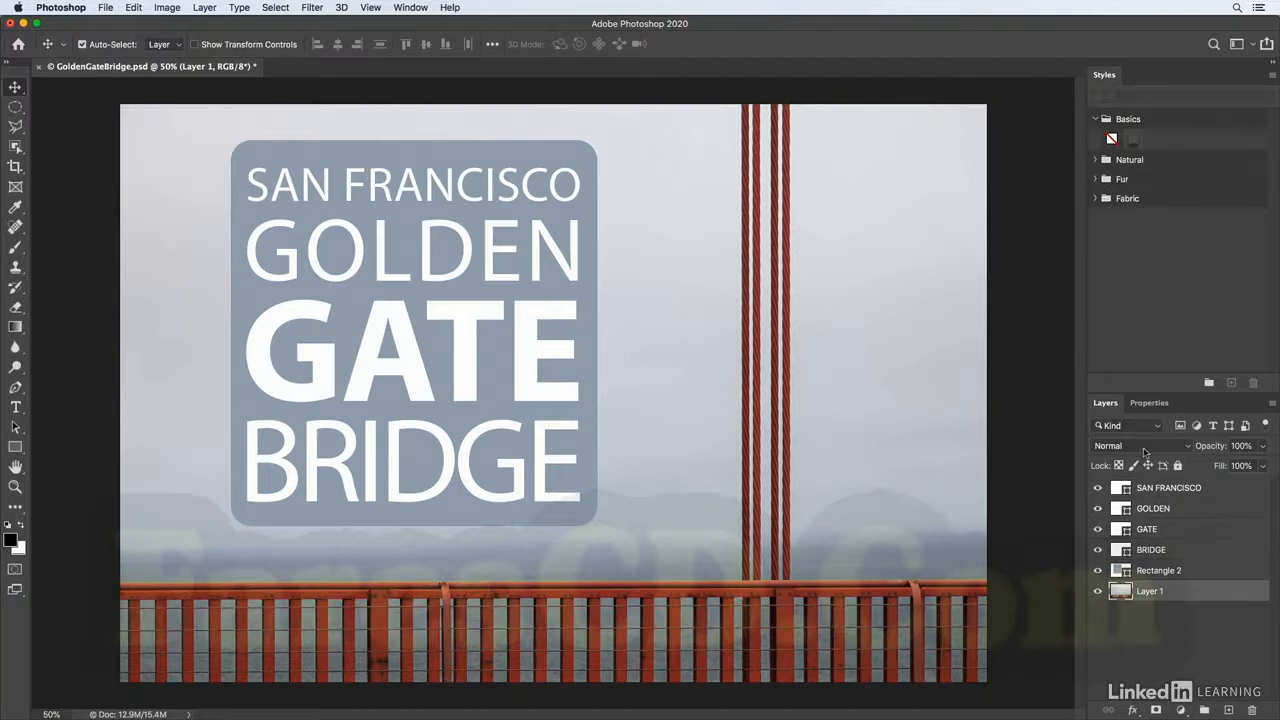
Select the BRIDGE layer and try the first three Fur style presets on it.
click(1156, 553)
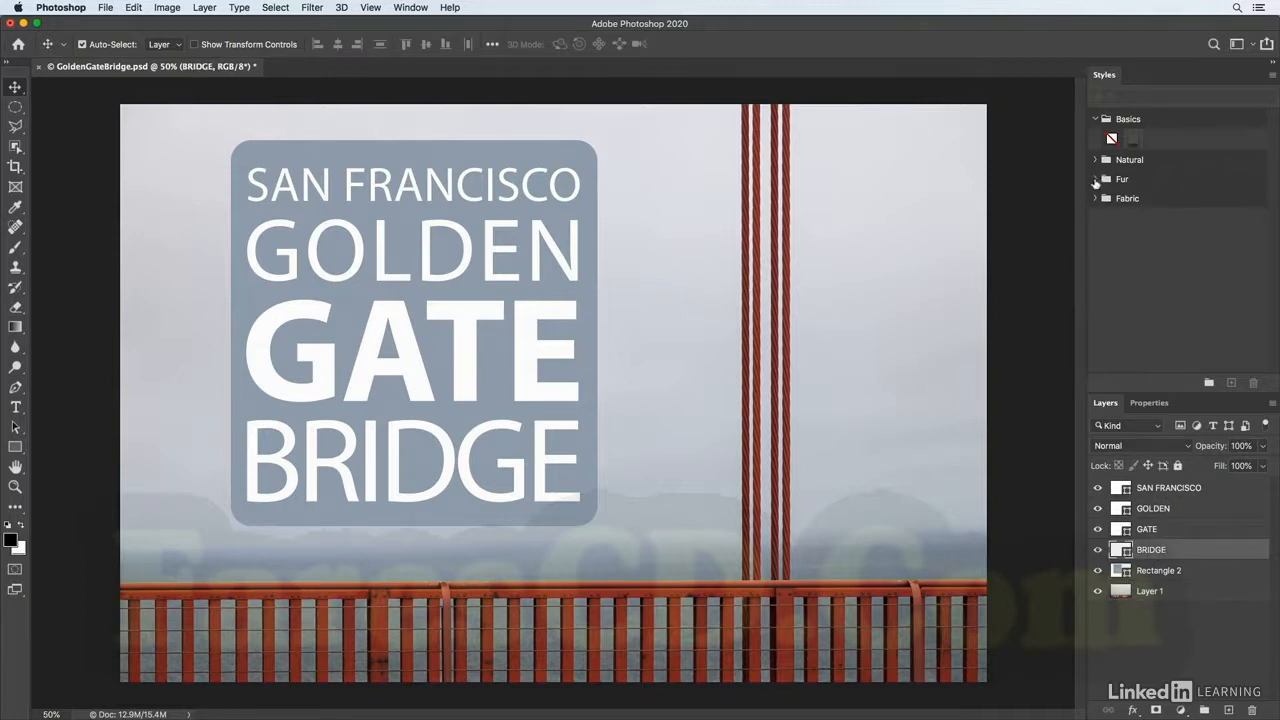
click(1095, 179)
click(1113, 199)
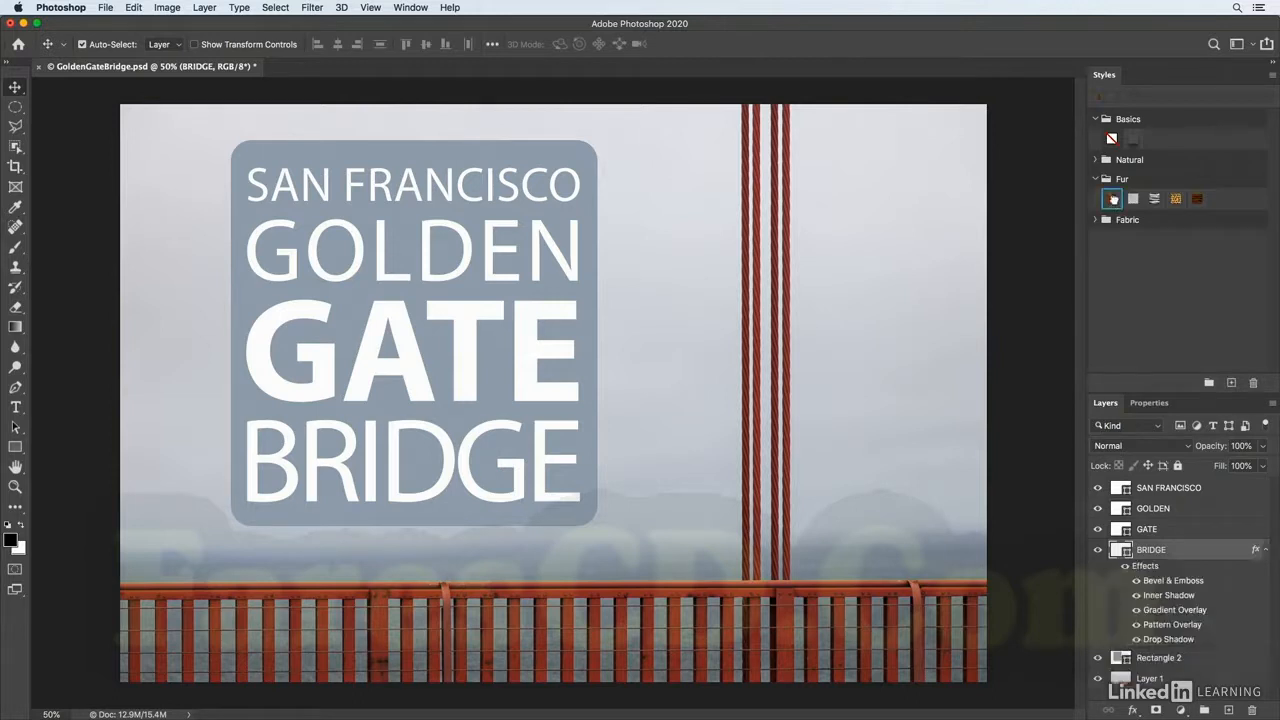
click(1134, 199)
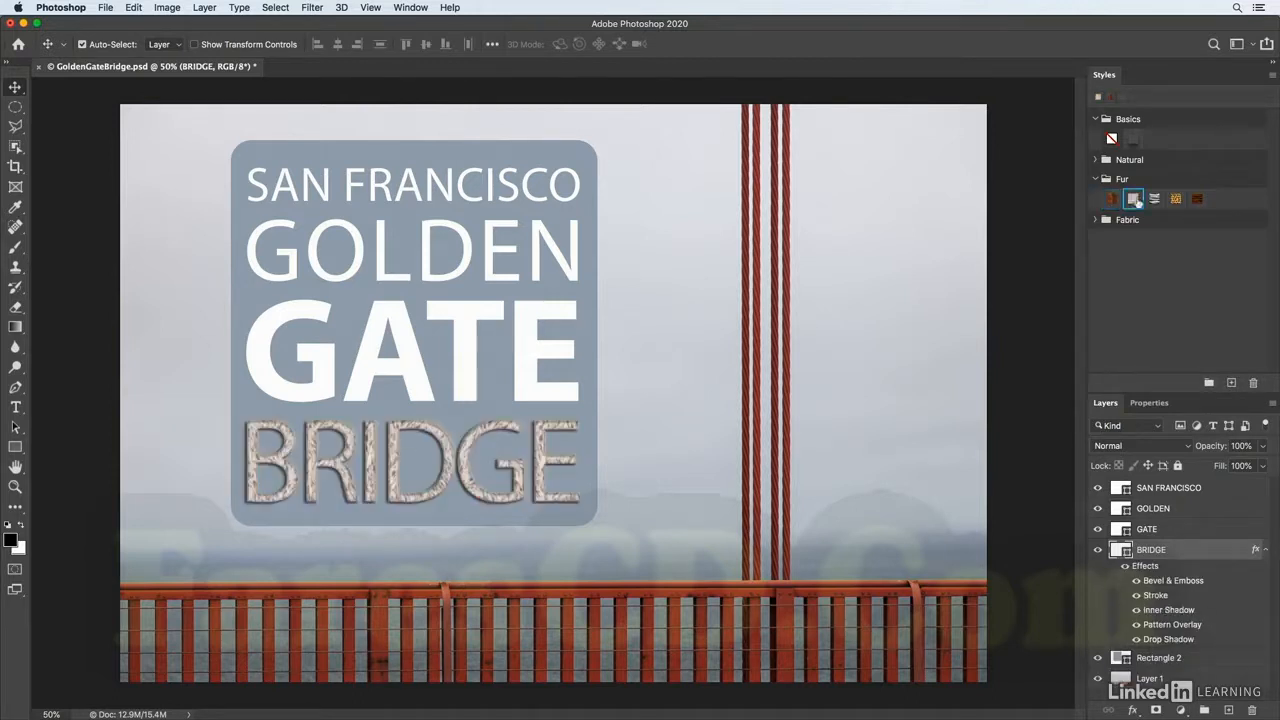
click(1155, 199)
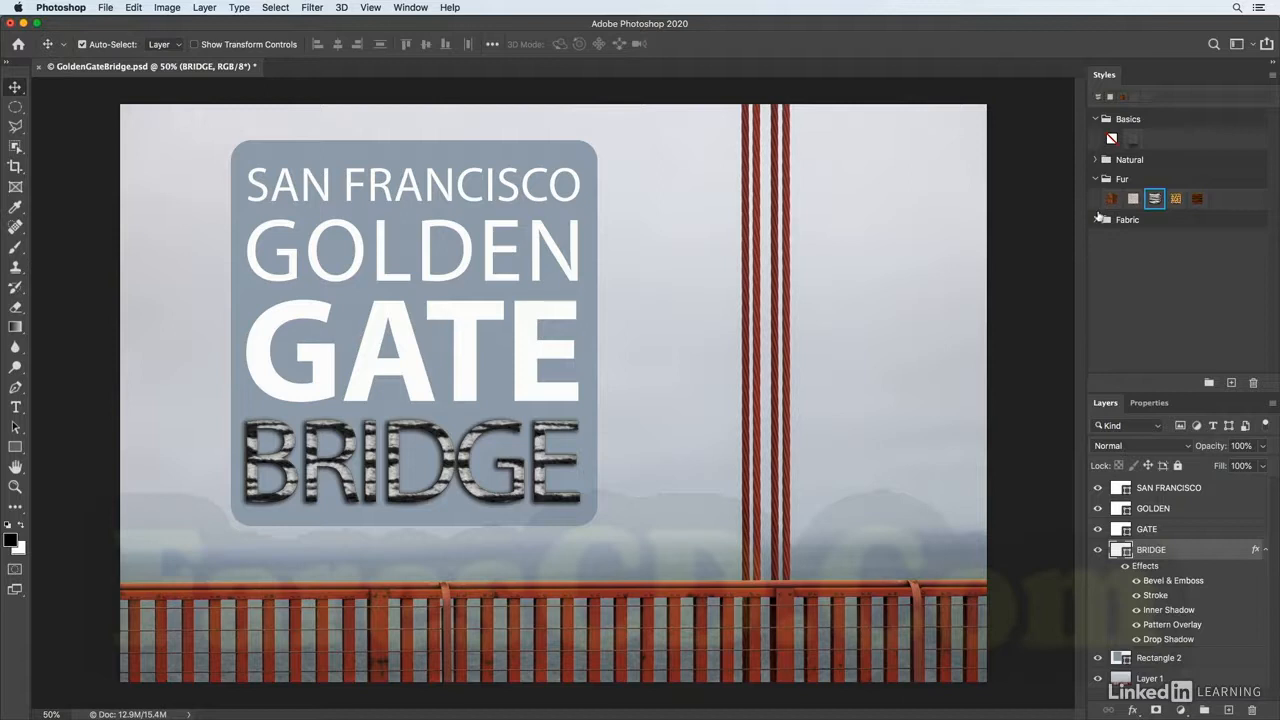
Try a Fabric style preset and several Natural style presets on the BRIDGE layer.
click(1095, 219)
click(1136, 239)
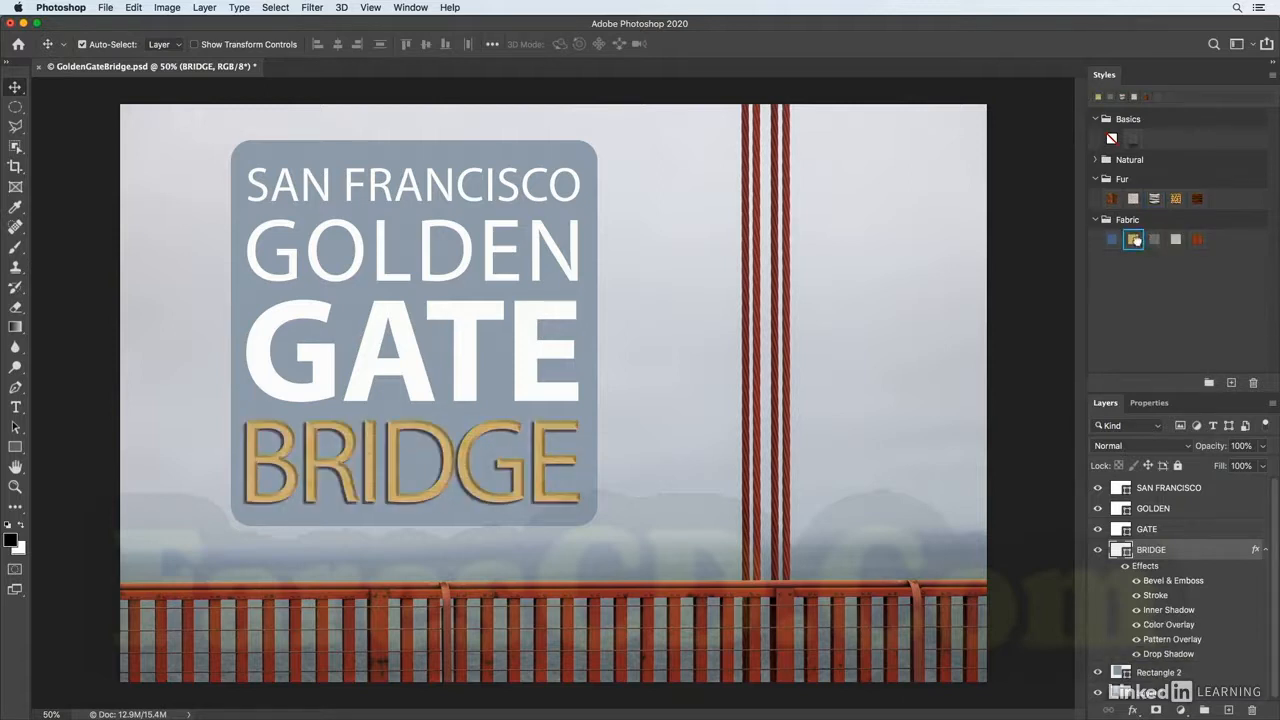
click(1096, 160)
click(1133, 179)
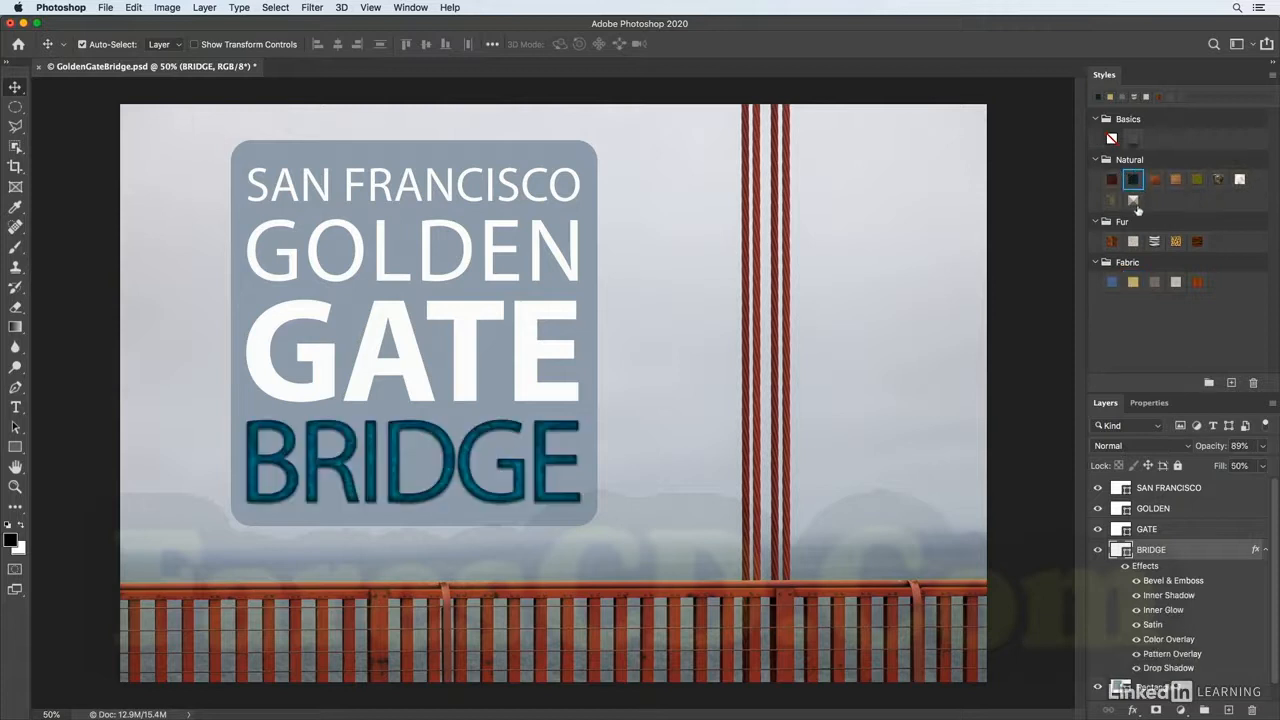
click(1133, 200)
click(1175, 179)
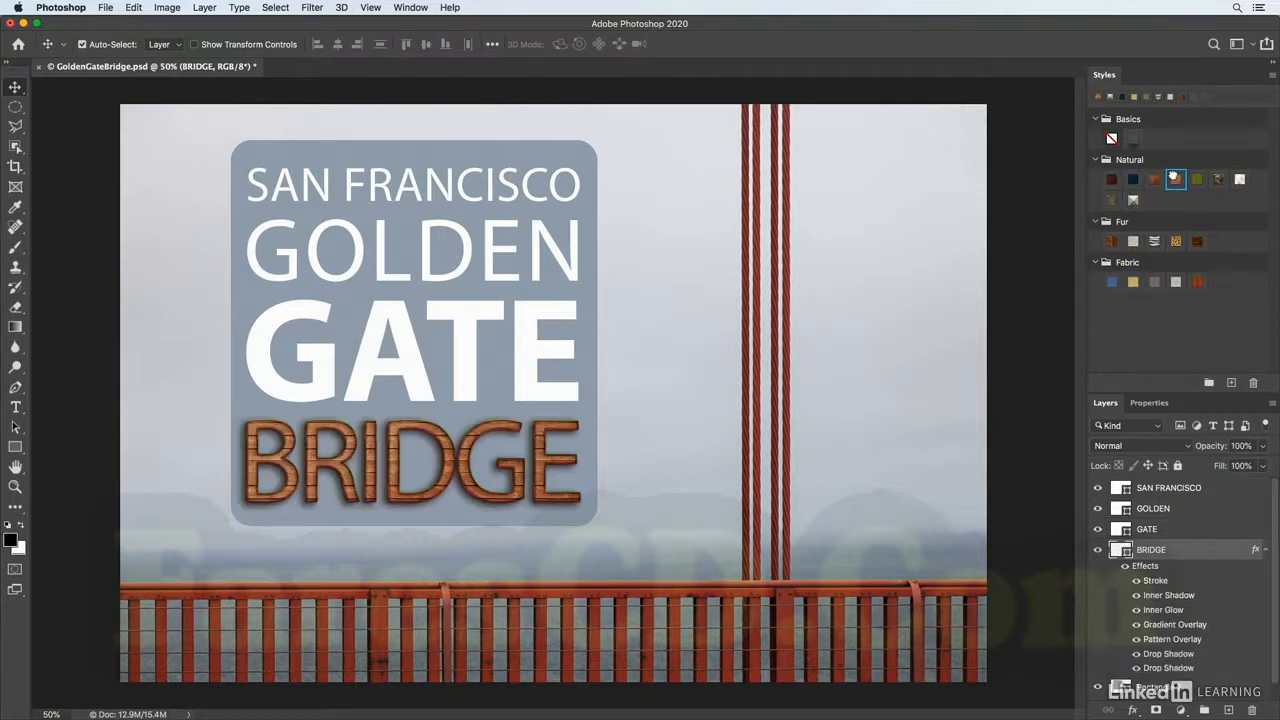
click(1203, 179)
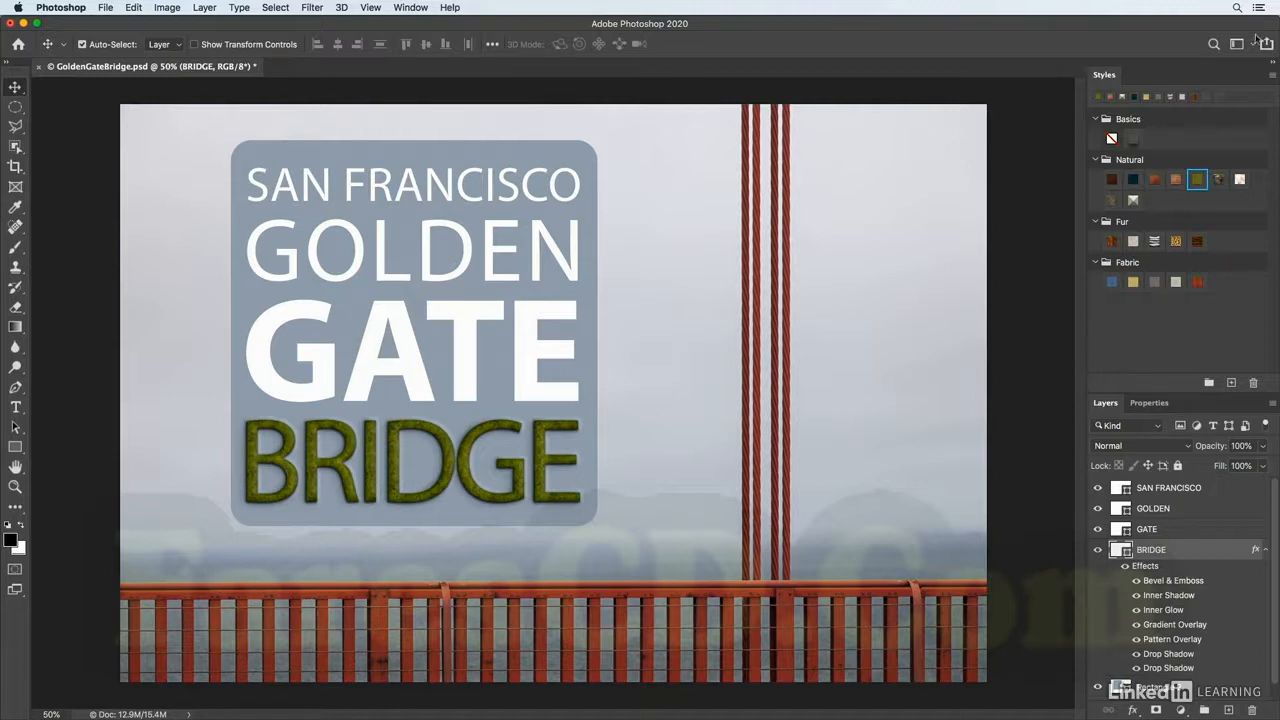
Load the Legacy Styles and More collection into the style presets and browse its contents.
click(1273, 74)
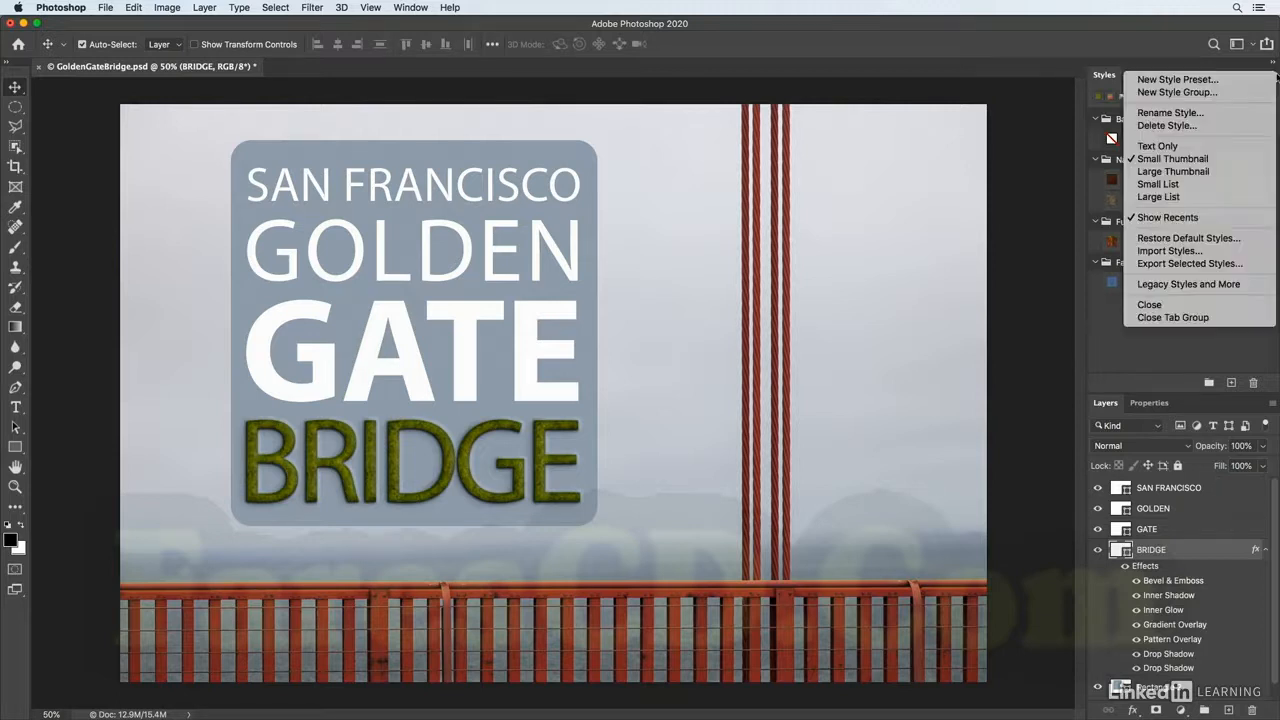
click(1228, 284)
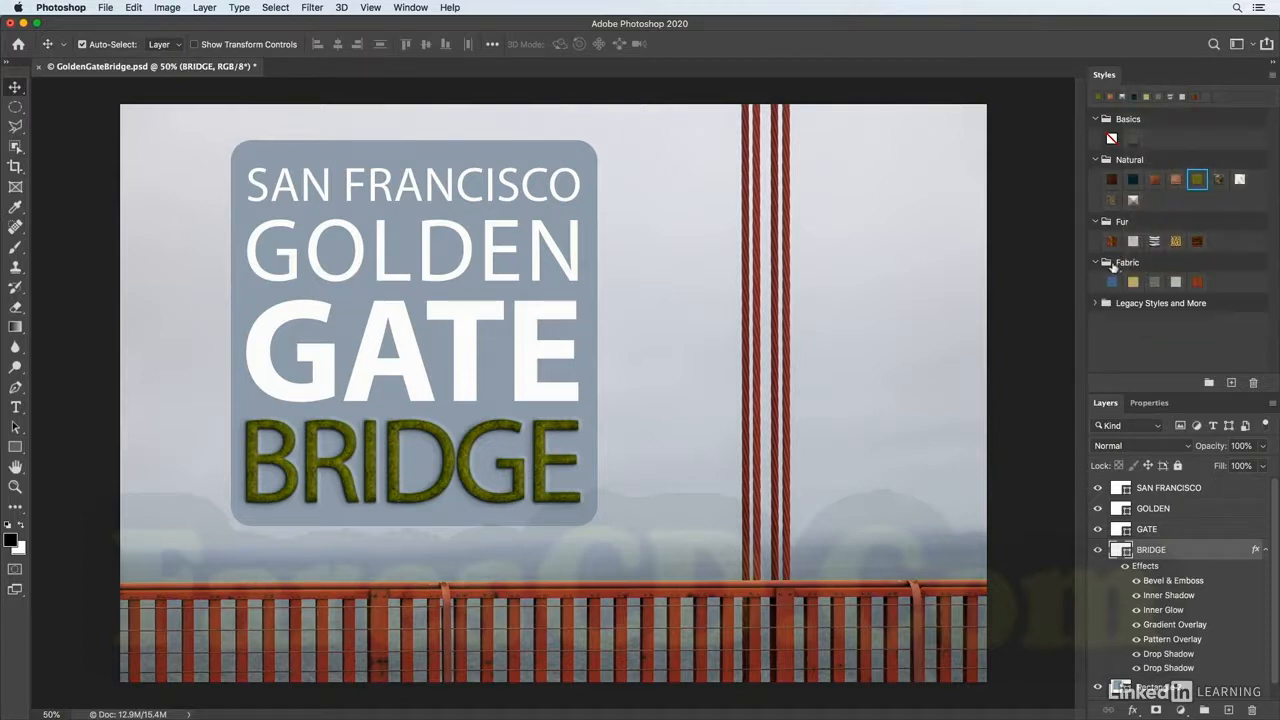
click(1095, 303)
click(1095, 304)
click(1135, 304)
click(1146, 354)
Remove all preset effects from the BRIDGE layer and add a Drop Shadow reset to its default settings.
drag(1146, 566, 1249, 712)
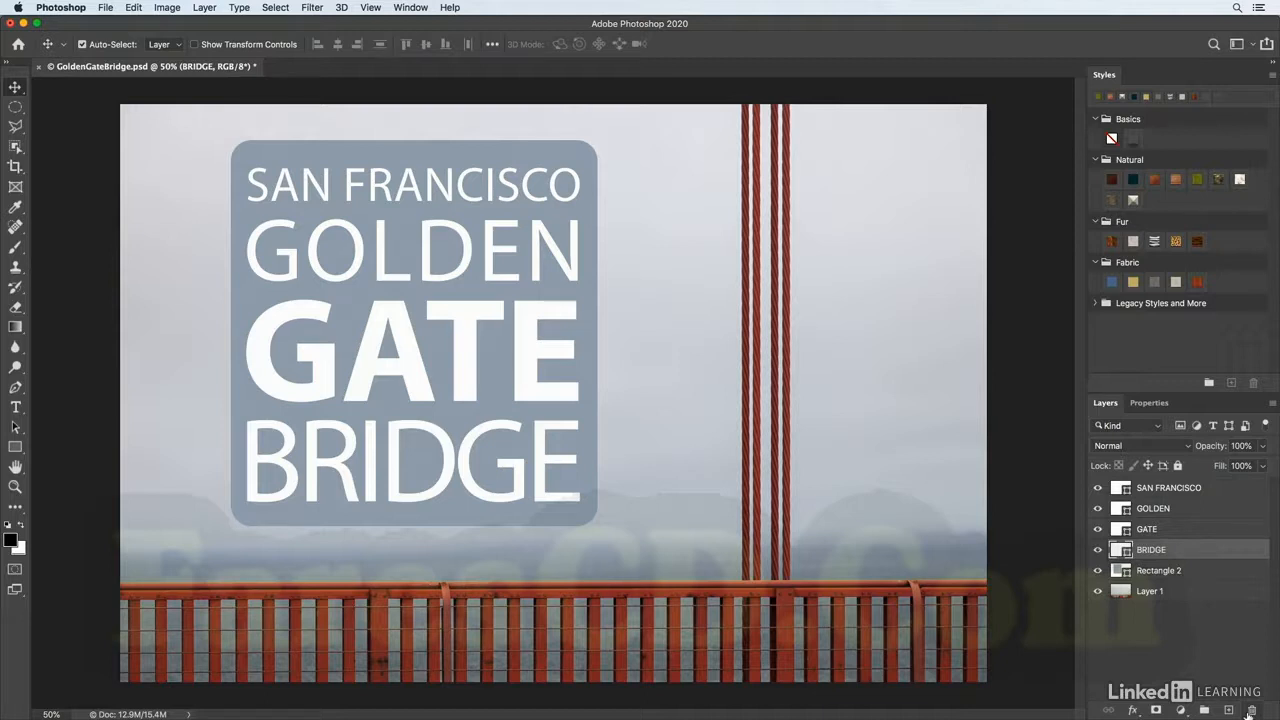
click(1134, 710)
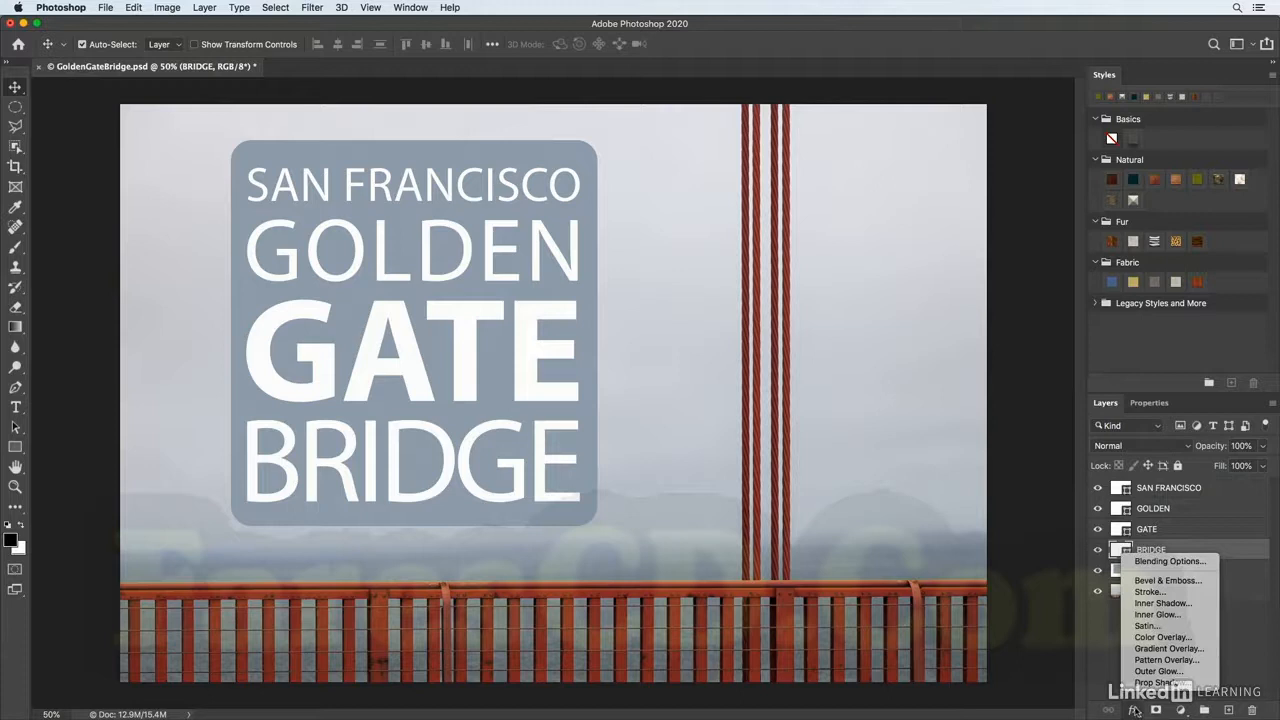
click(1155, 682)
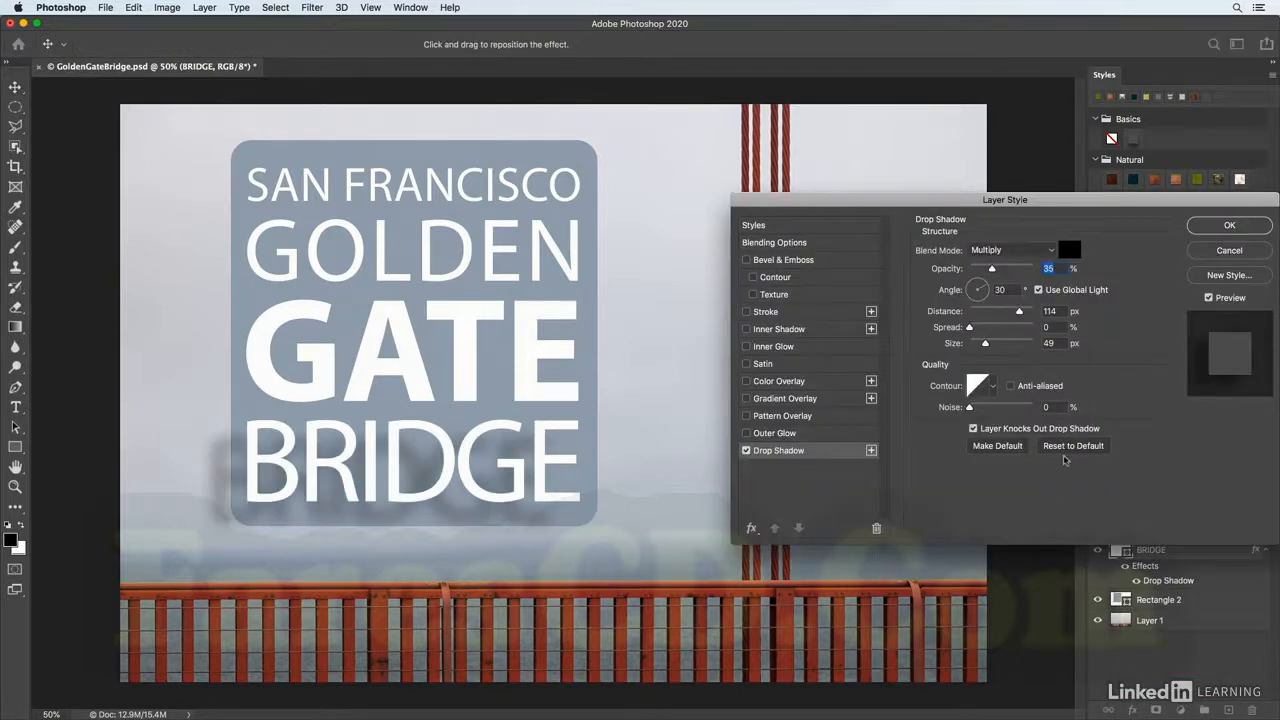
click(1071, 447)
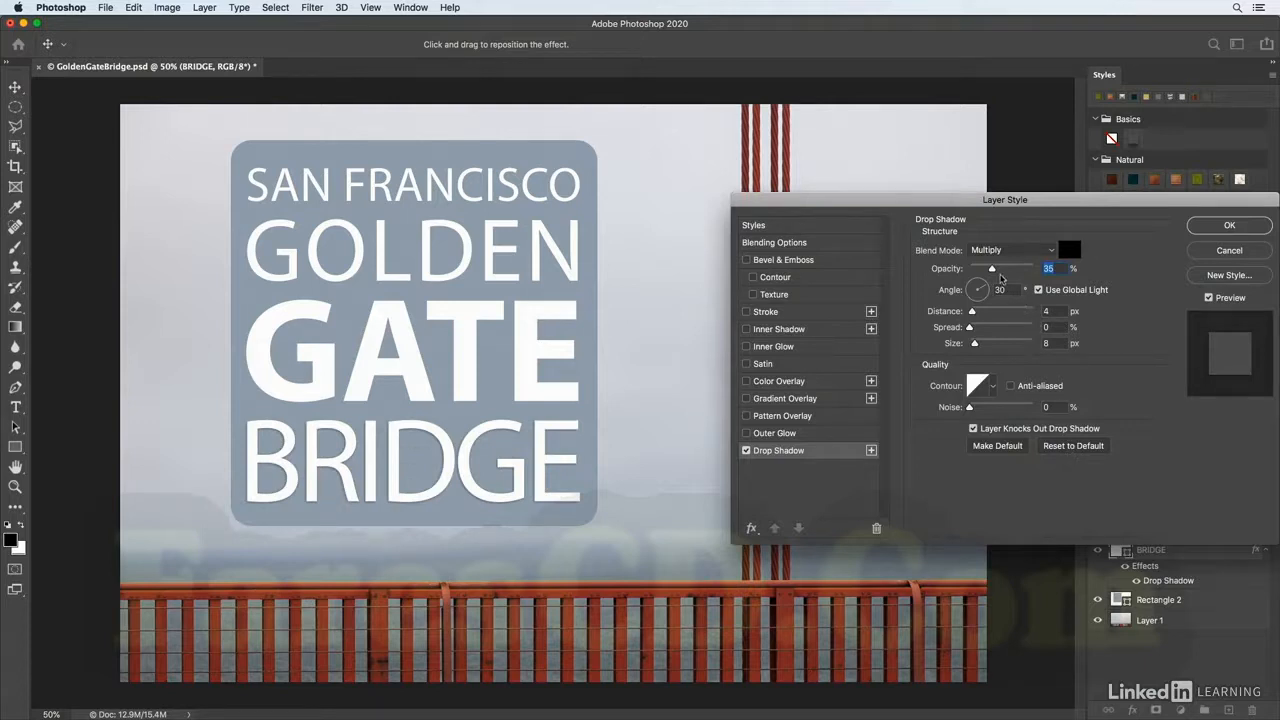
Adjust the BRIDGE drop shadow to 56% opacity, 98° angle, 14 px distance and 9 px size.
drag(992, 270, 1006, 269)
drag(982, 282, 980, 313)
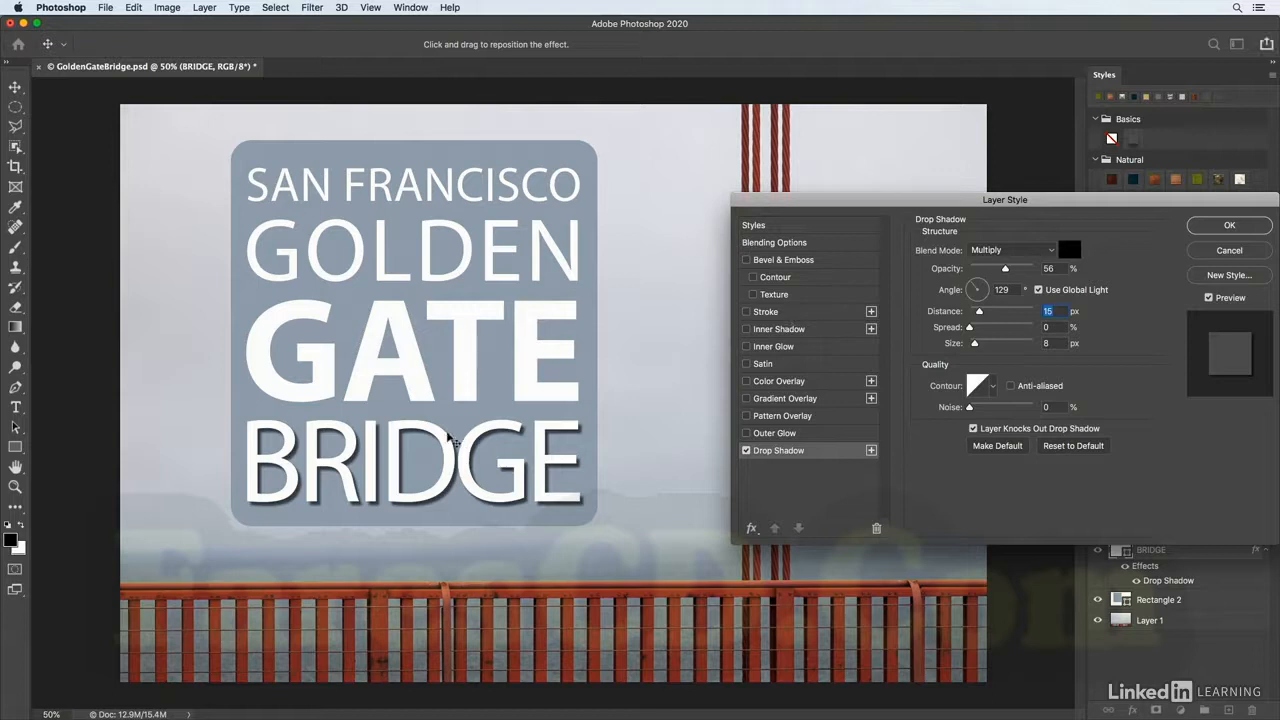
mouse_move(497, 445)
mouse_down()
mouse_move(464, 436)
mouse_move(476, 452)
mouse_up()
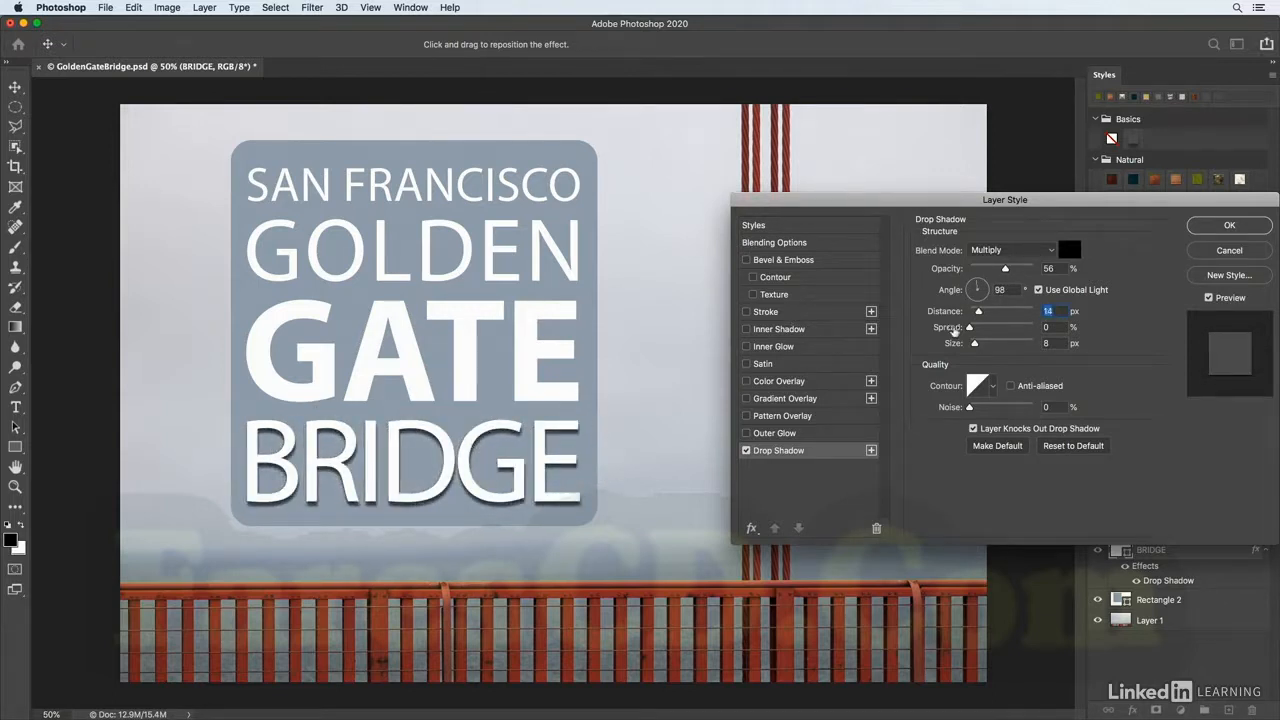
drag(974, 343, 977, 345)
Add a Color Overlay to the BRIDGE layer in dark red 512622, starting from a colour sampled from the photo's railing.
click(745, 381)
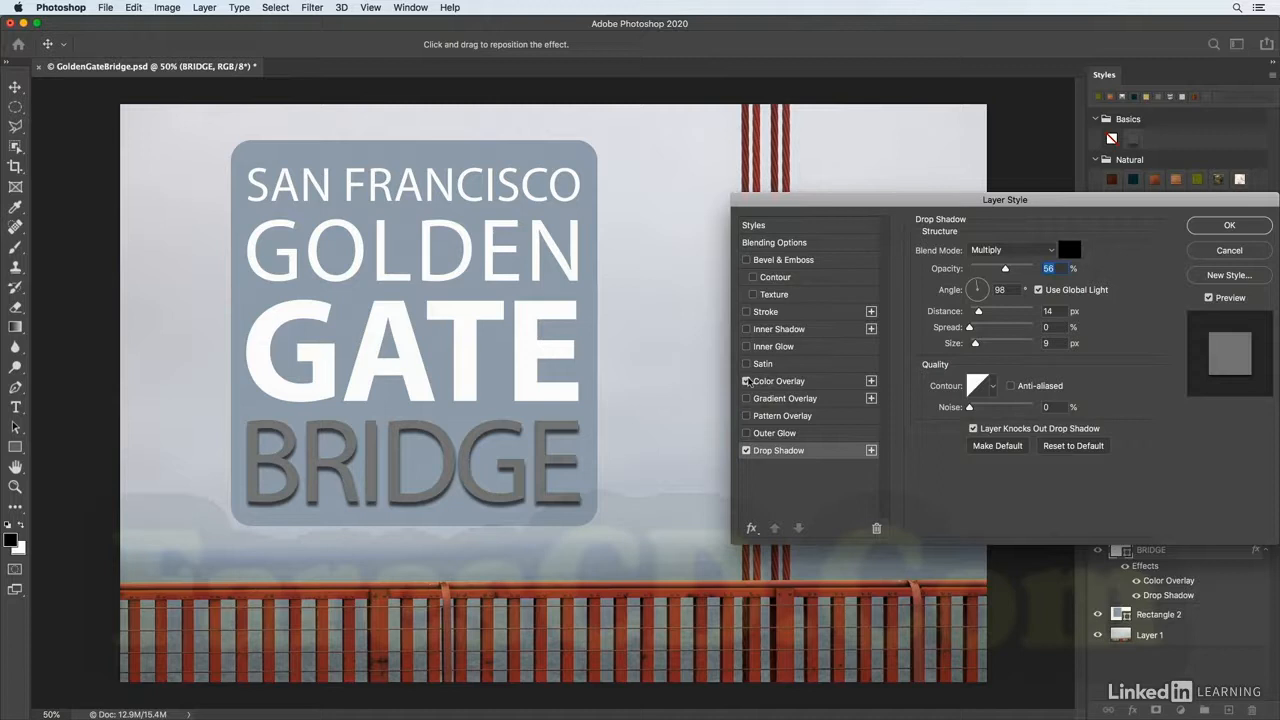
click(745, 381)
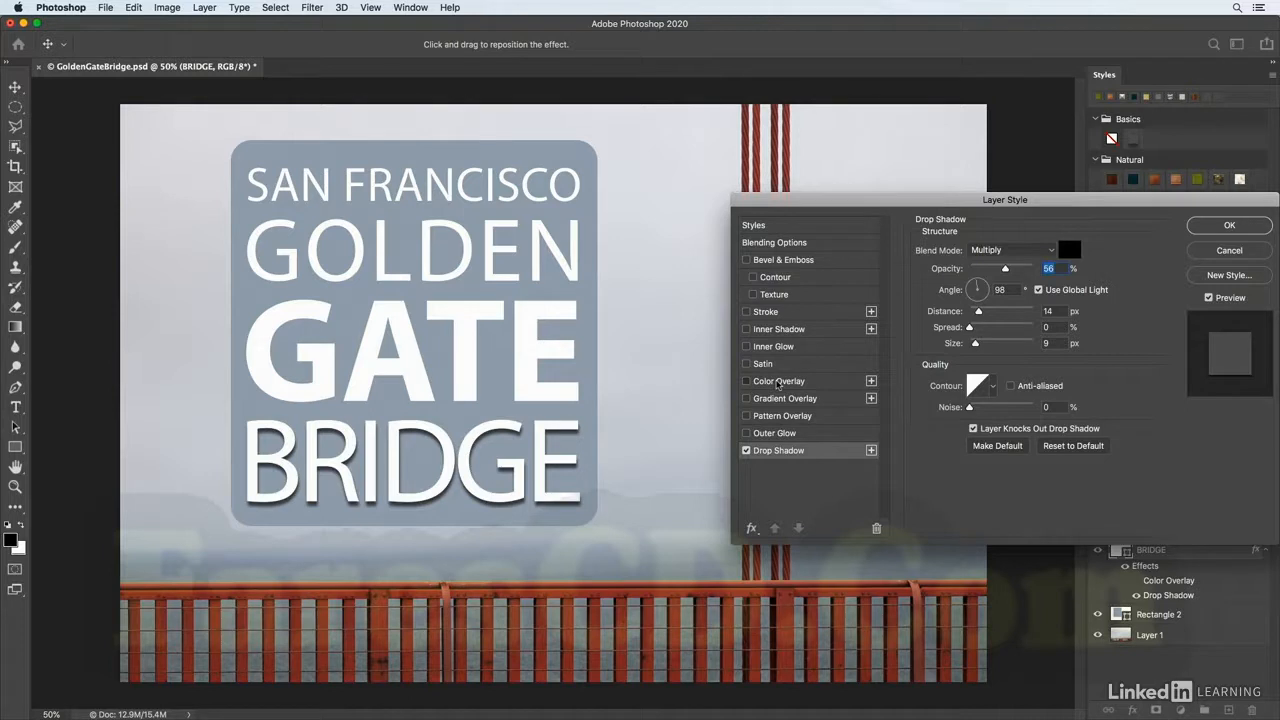
click(778, 383)
click(1069, 249)
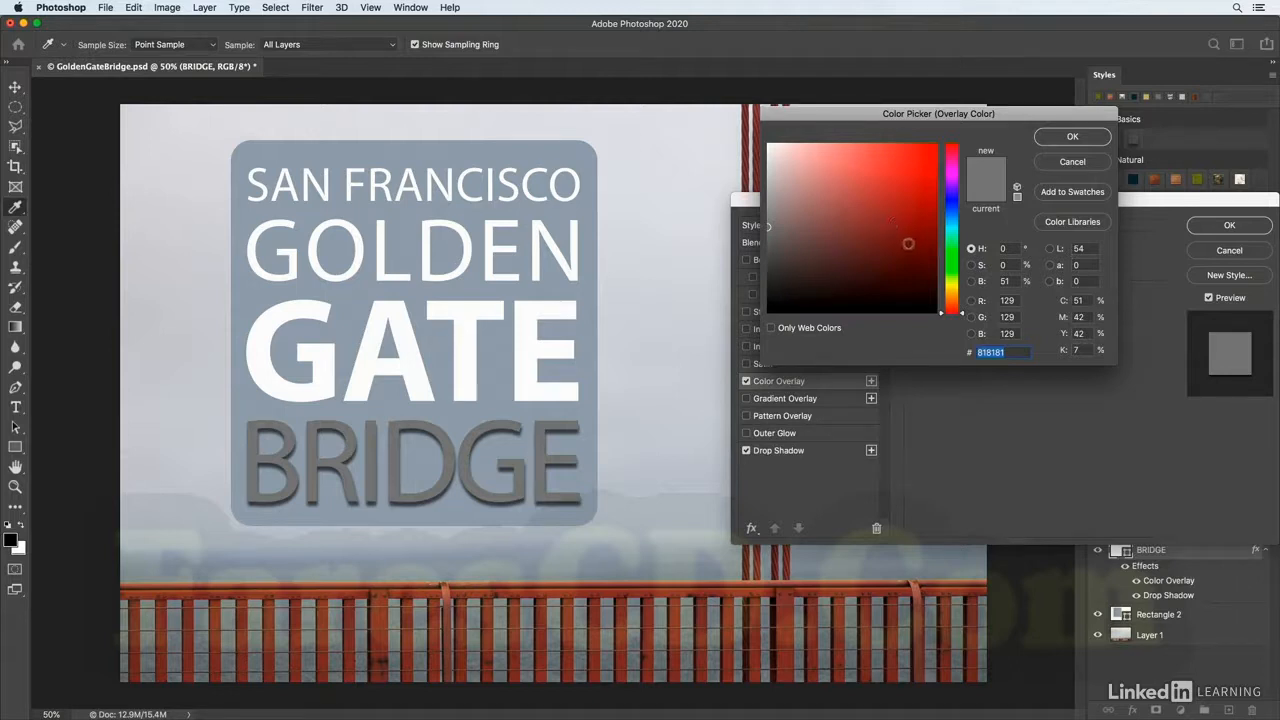
click(958, 215)
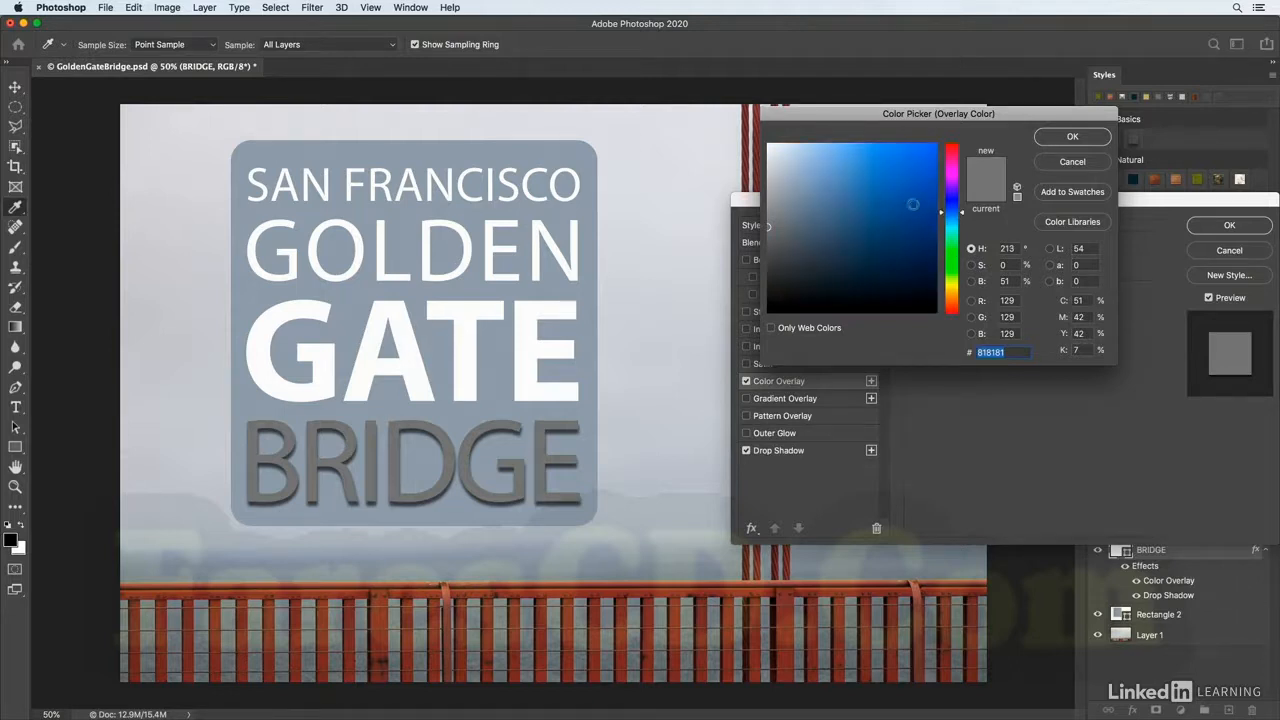
click(913, 204)
click(667, 462)
drag(667, 462, 684, 590)
drag(870, 231, 866, 259)
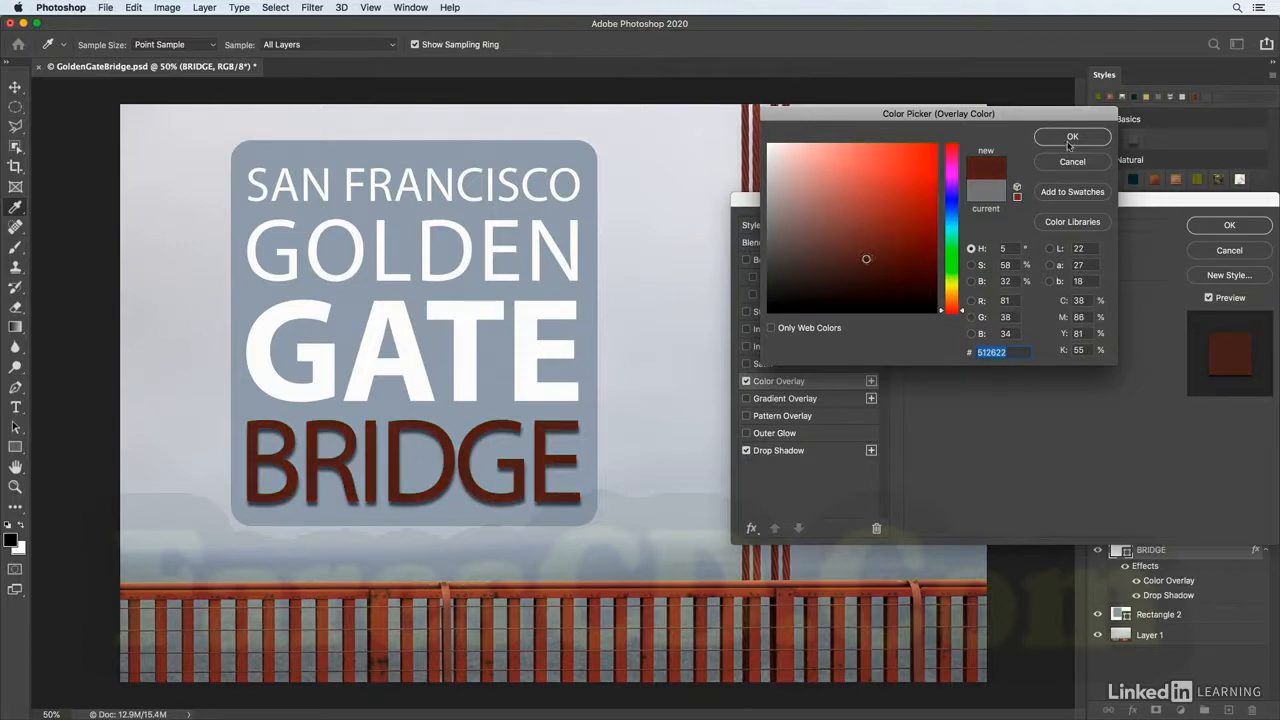
click(1070, 138)
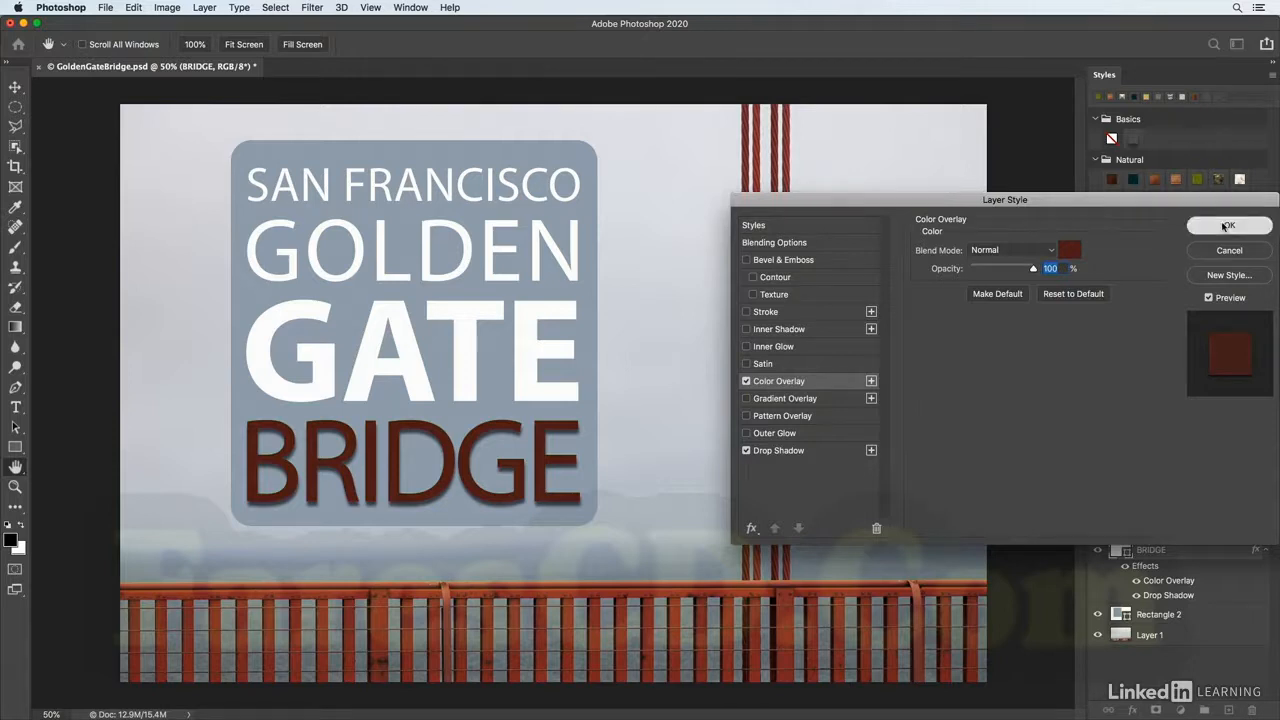
Look over the available style presets in the Layer Style dialog and accept the BRIDGE layer's effects.
click(800, 226)
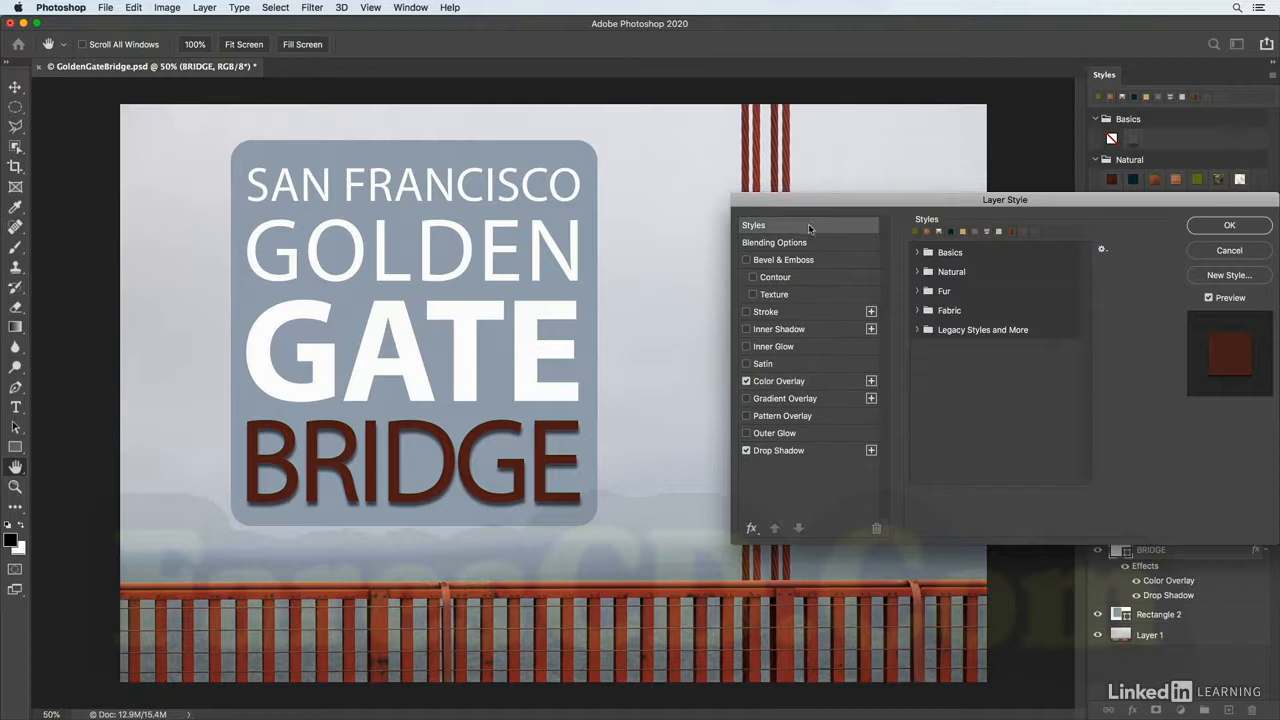
click(1243, 281)
click(1224, 229)
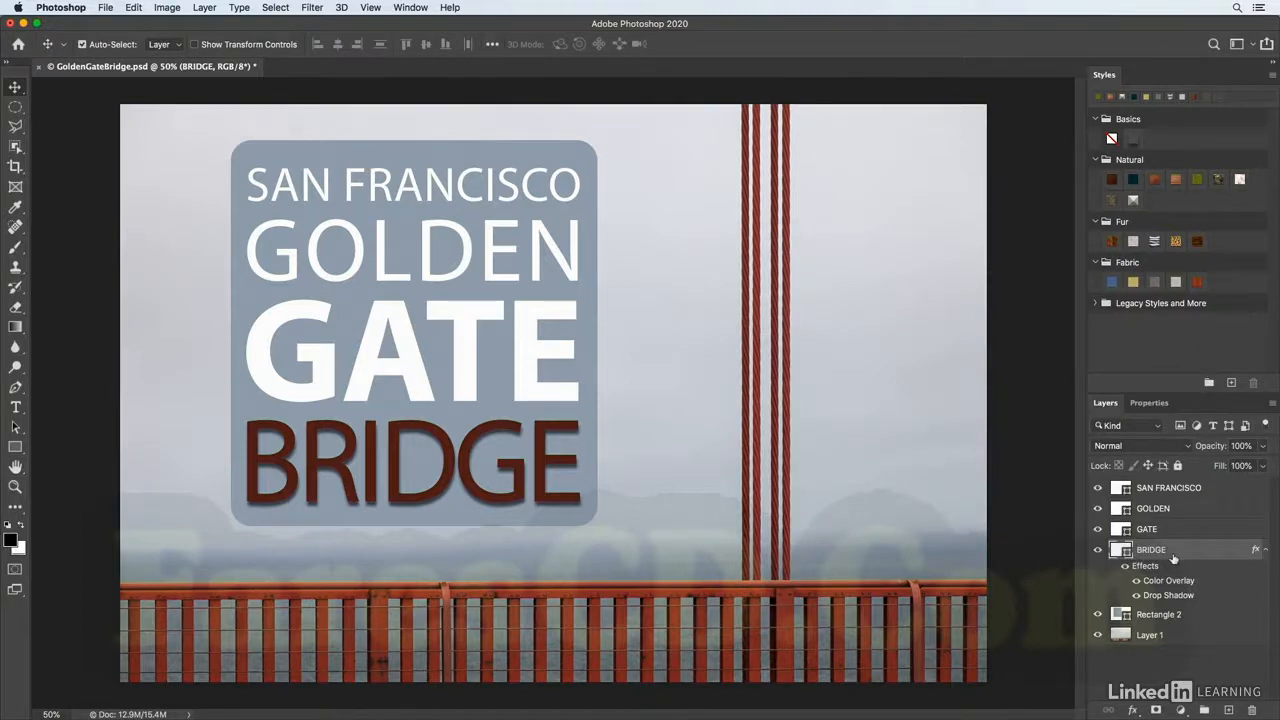
Create a new style group named "jk styles".
click(1209, 384)
text(jk styles)
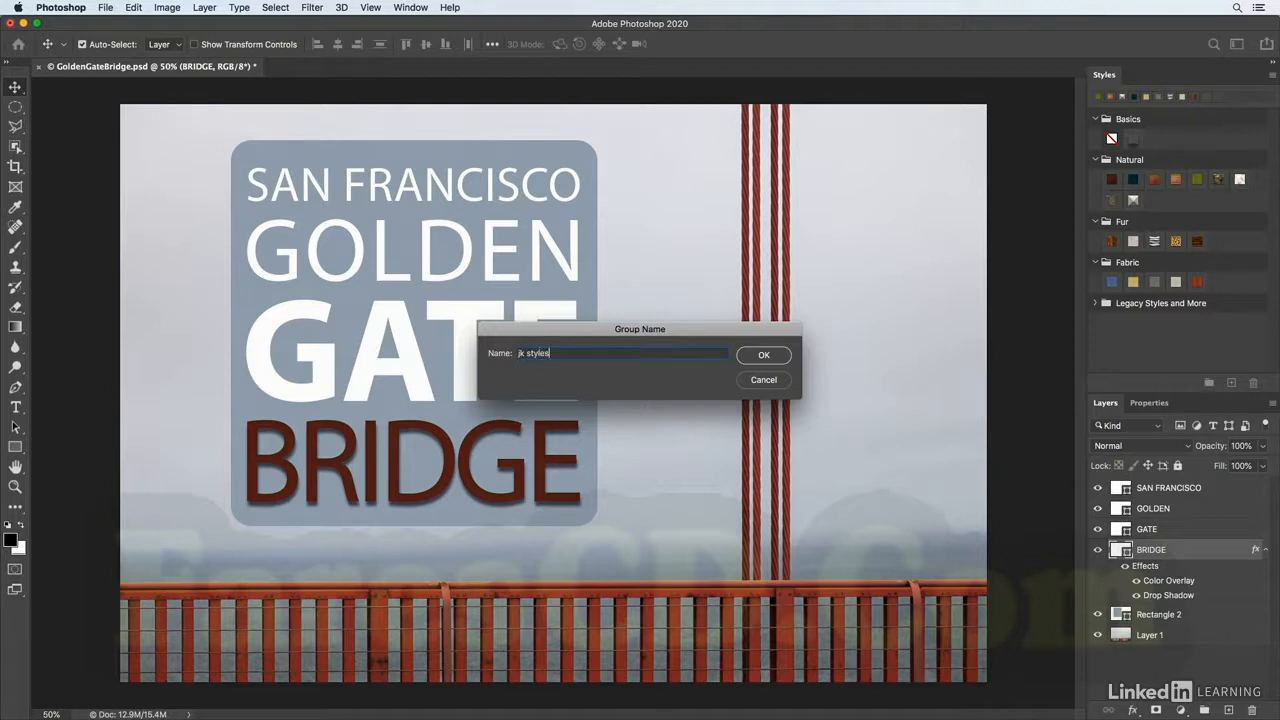
key(Return)
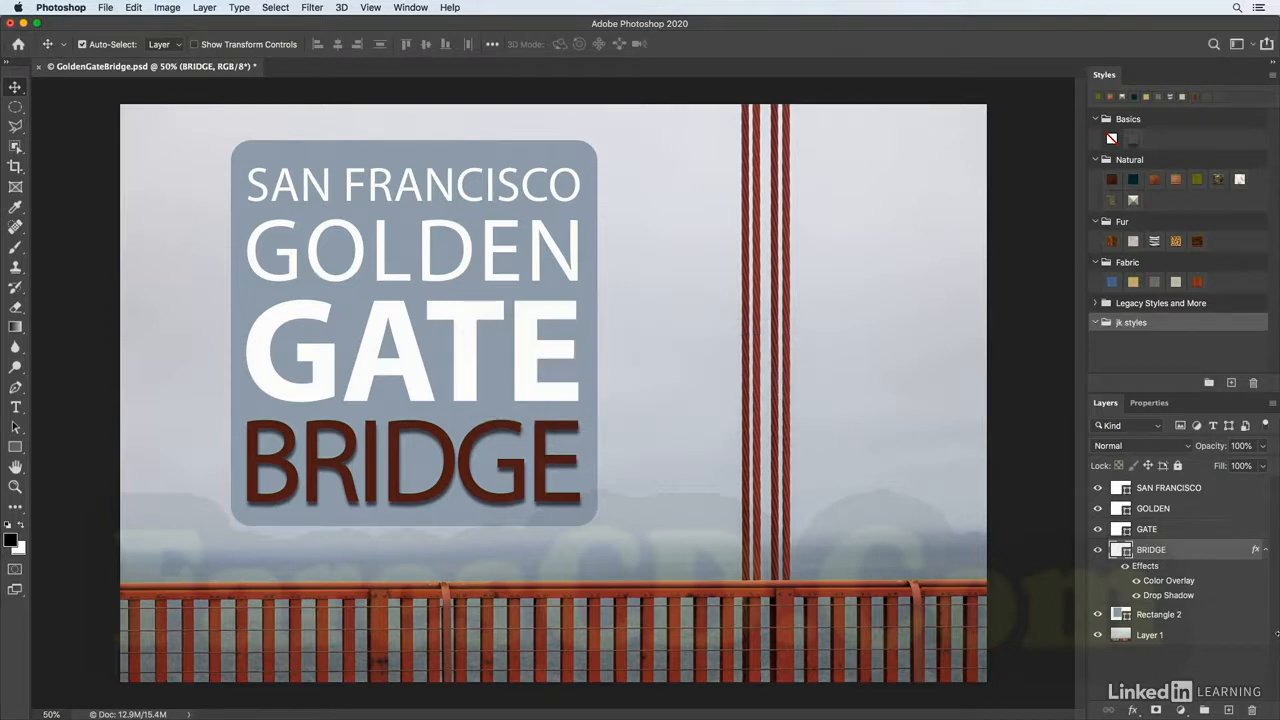
Save the BRIDGE layer's effects as a new style named "GGB" and place it in the jk styles group.
click(1231, 383)
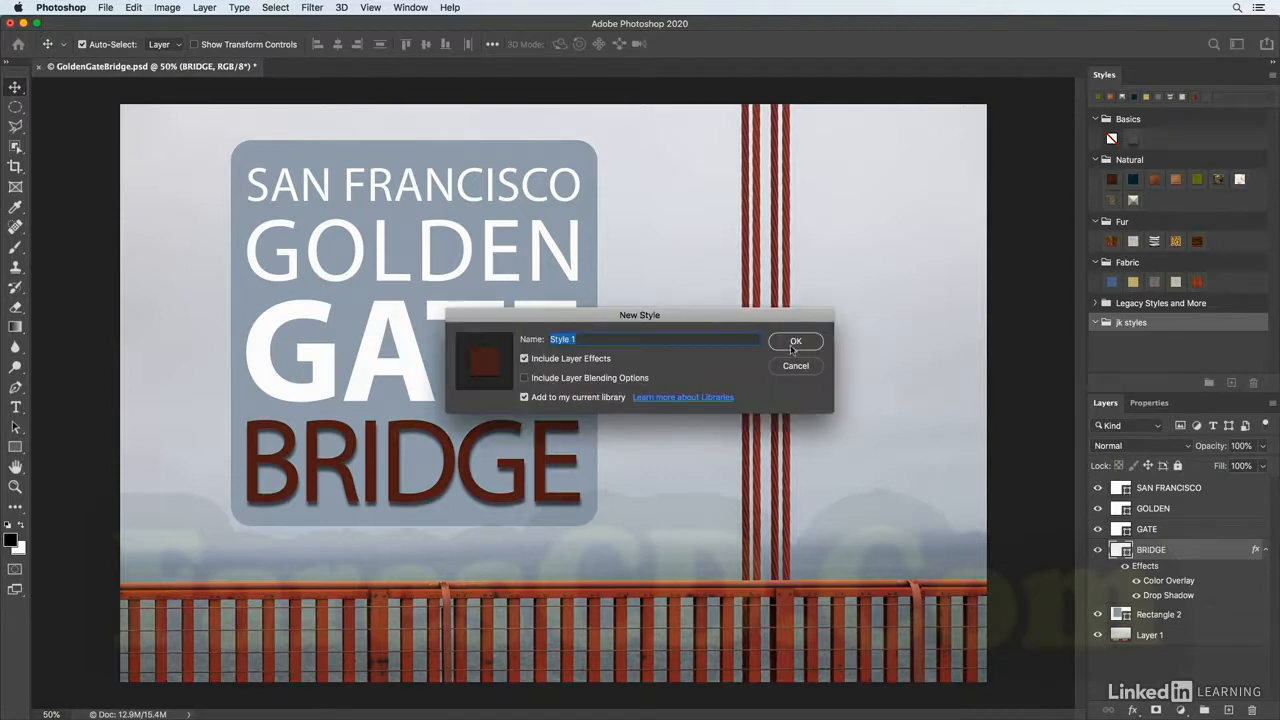
text(GGB)
click(794, 343)
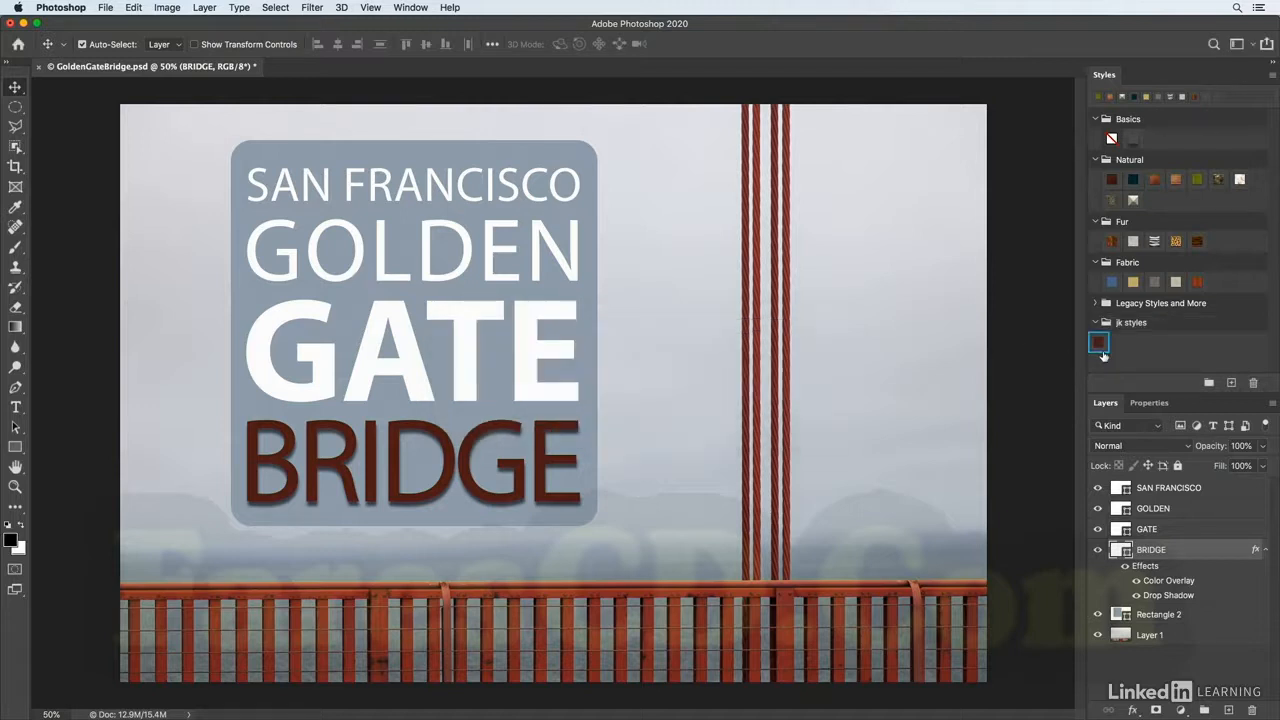
drag(1103, 355, 1110, 328)
Move the BRIDGE effects to the GATE layer, copying them to GOLDEN and only the Drop Shadow to SAN FRANCISCO.
drag(1145, 566, 1148, 530)
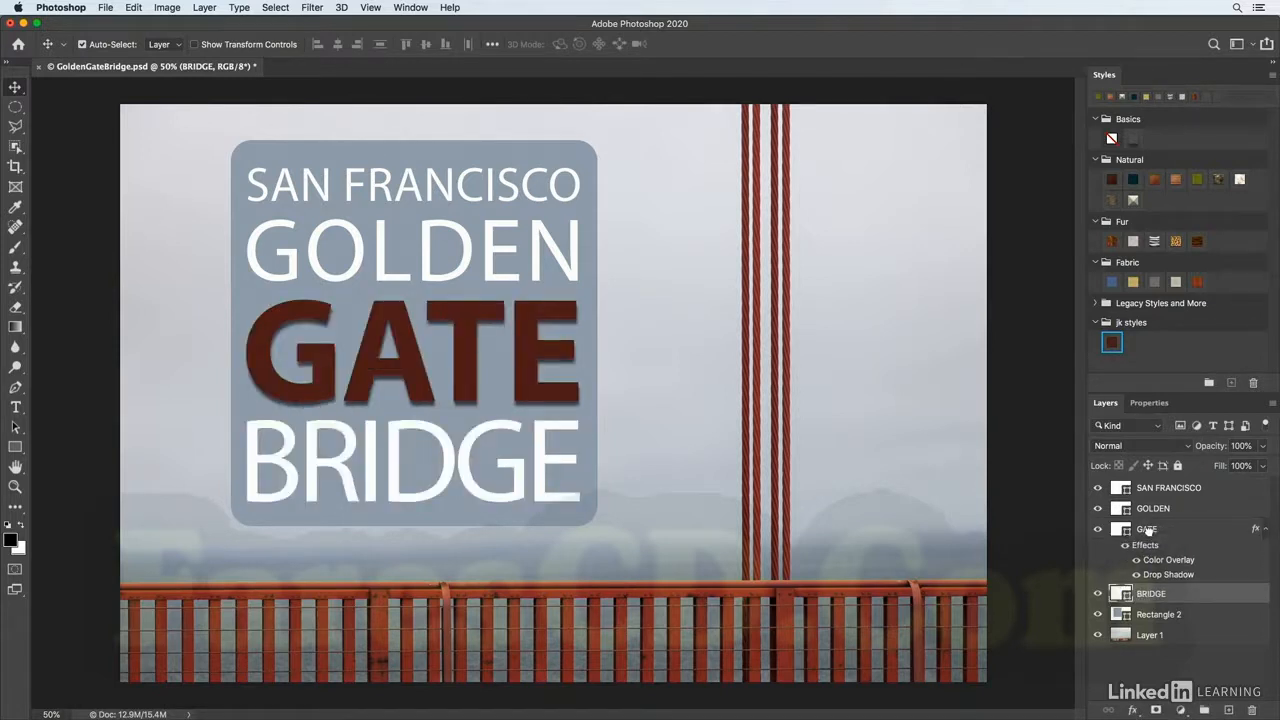
drag(1146, 548, 1154, 510)
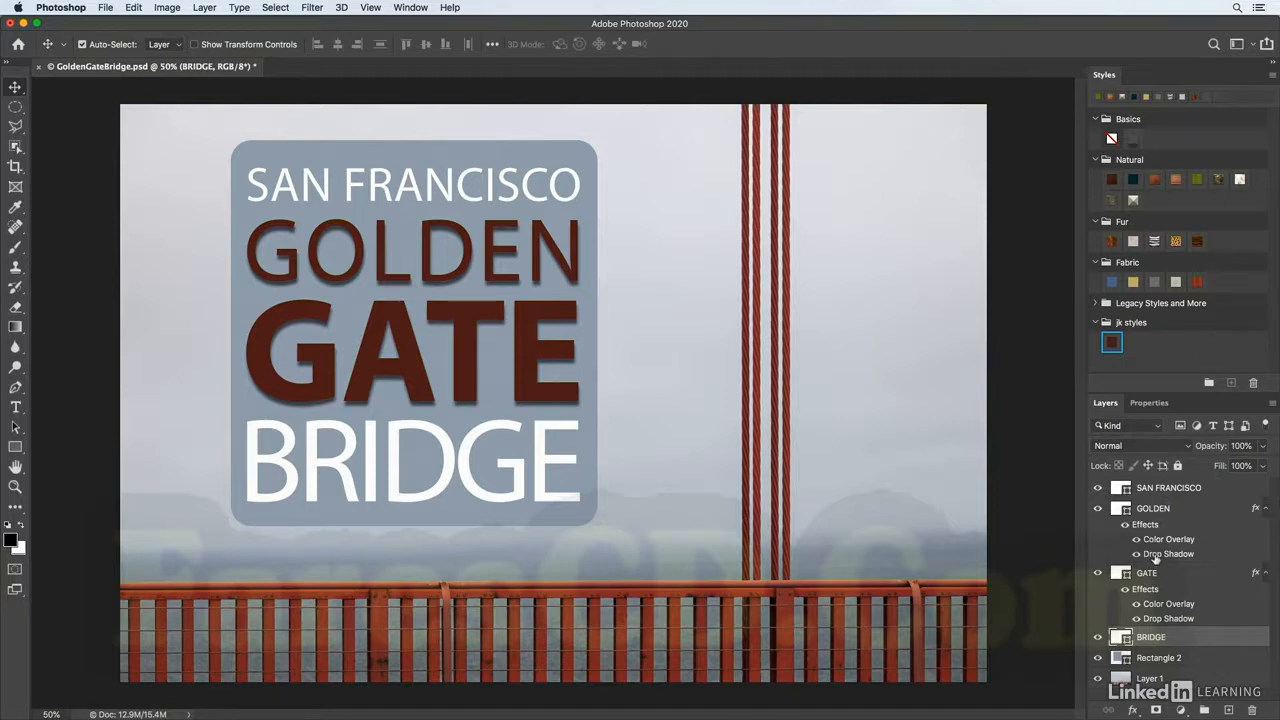
drag(1155, 558, 1168, 488)
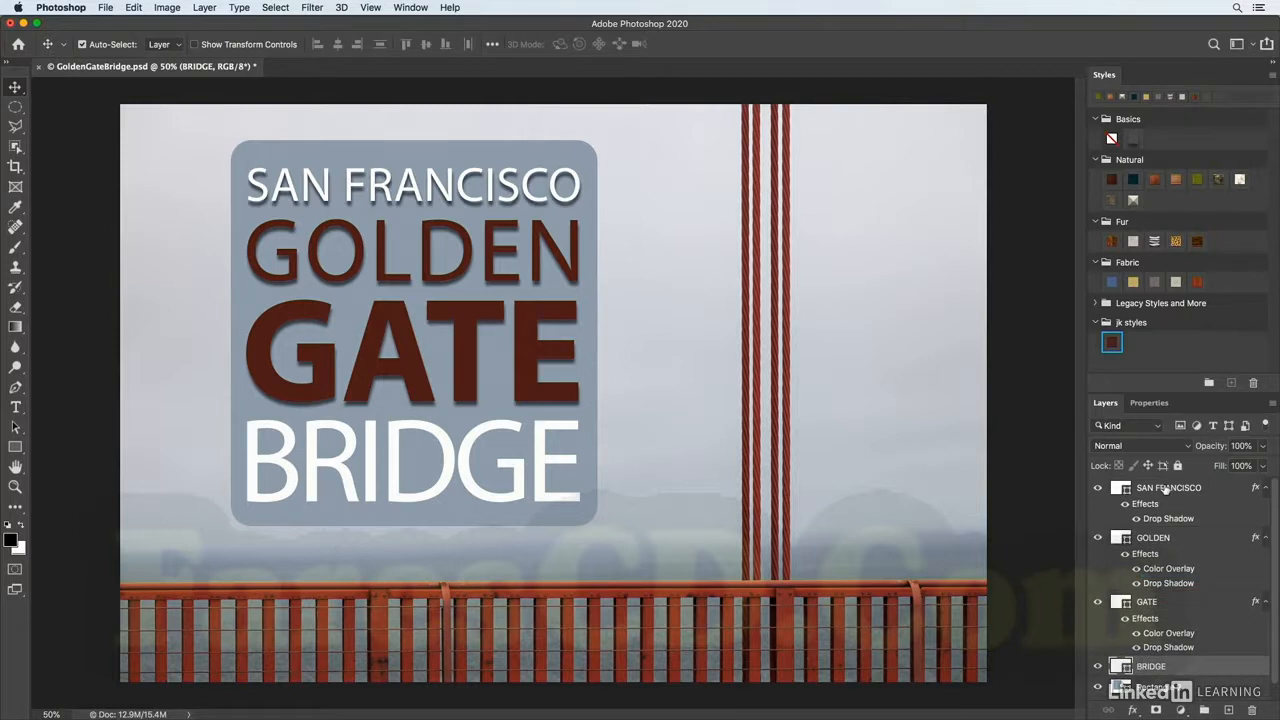
Apply the saved style from the jk styles group to all four text layers, SAN FRANCISCO through BRIDGE, at once.
click(1166, 487)
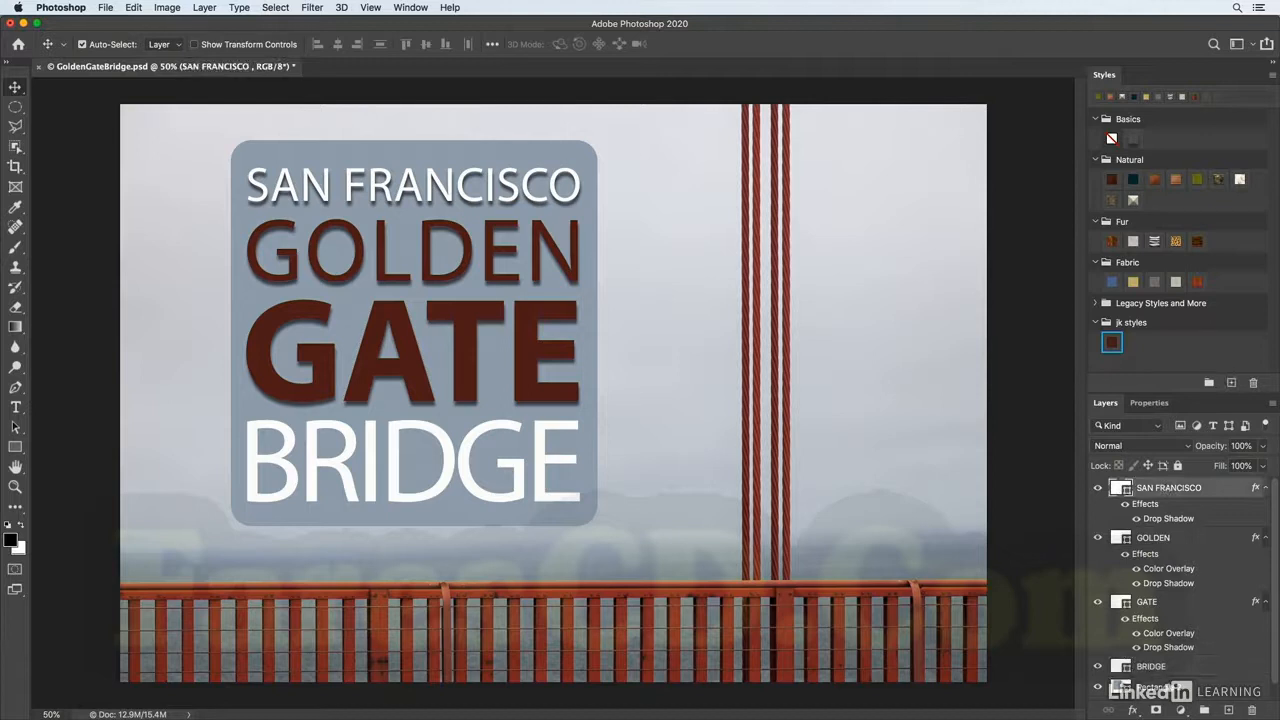
shift+click(1166, 670)
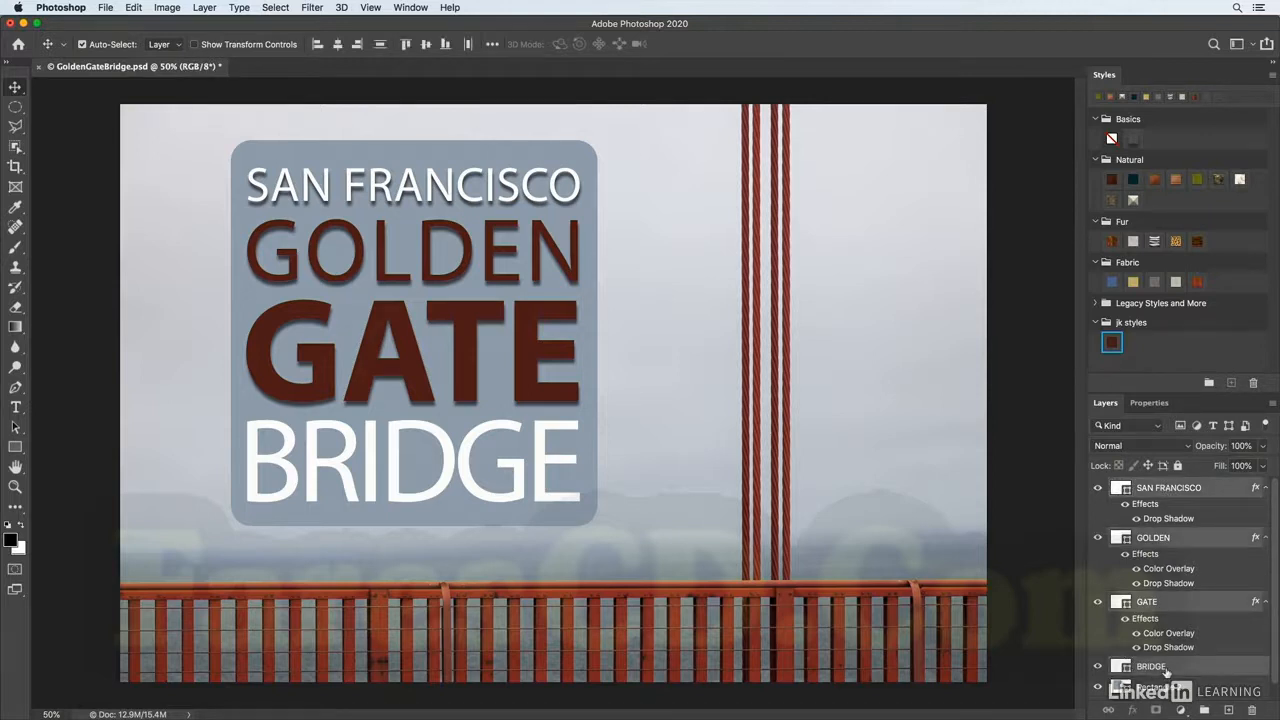
click(1113, 343)
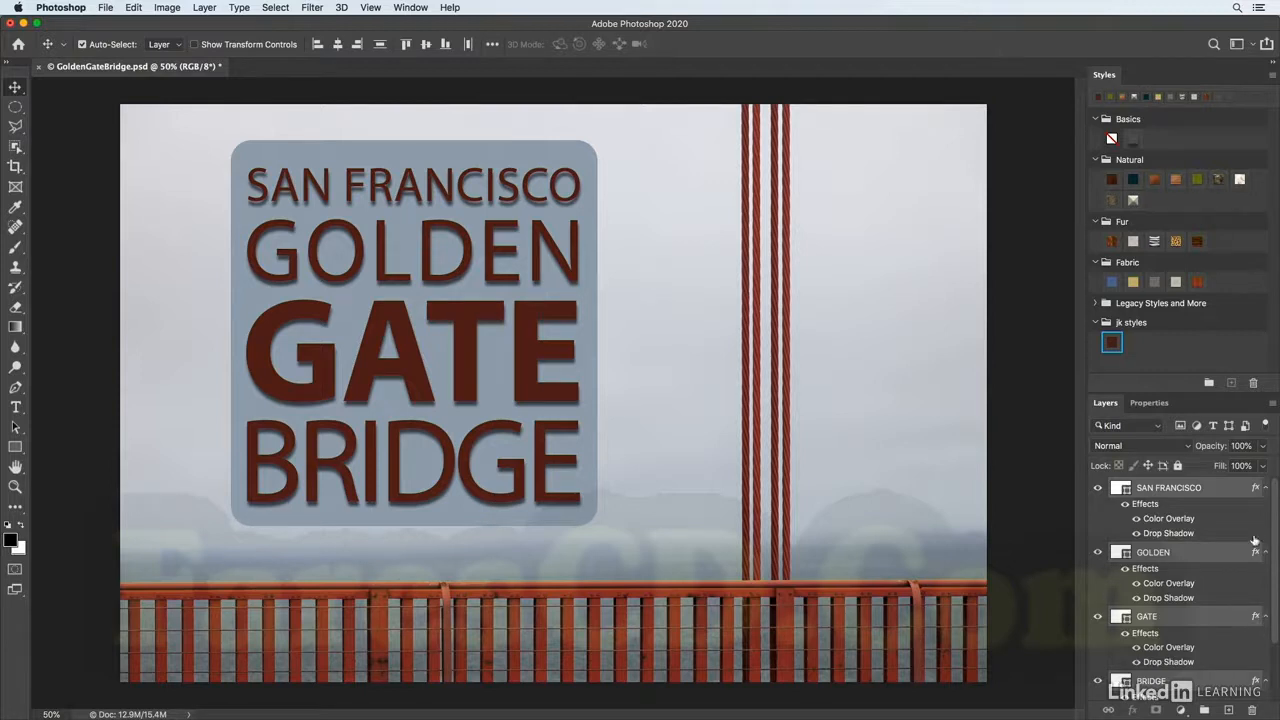
Check the Expand New Effects setting in the Layers Panel Options, and collapse and re-expand the effects lists of all layers.
click(1272, 403)
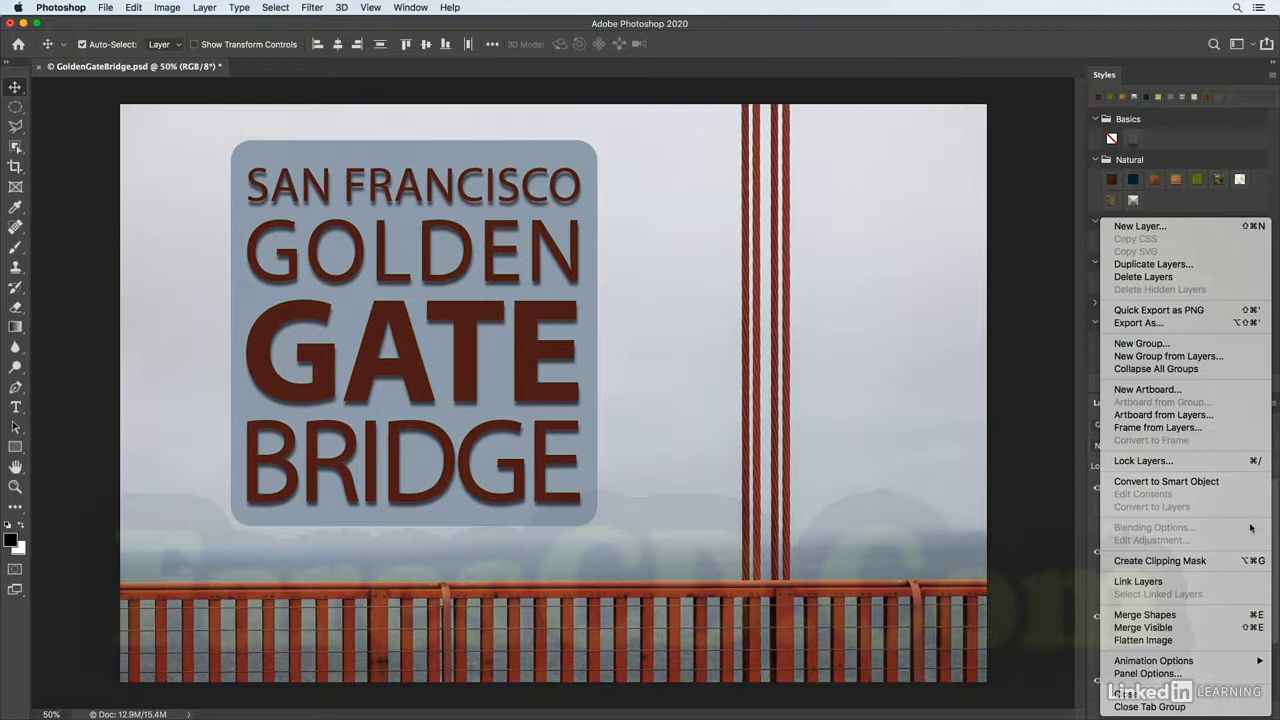
click(1218, 674)
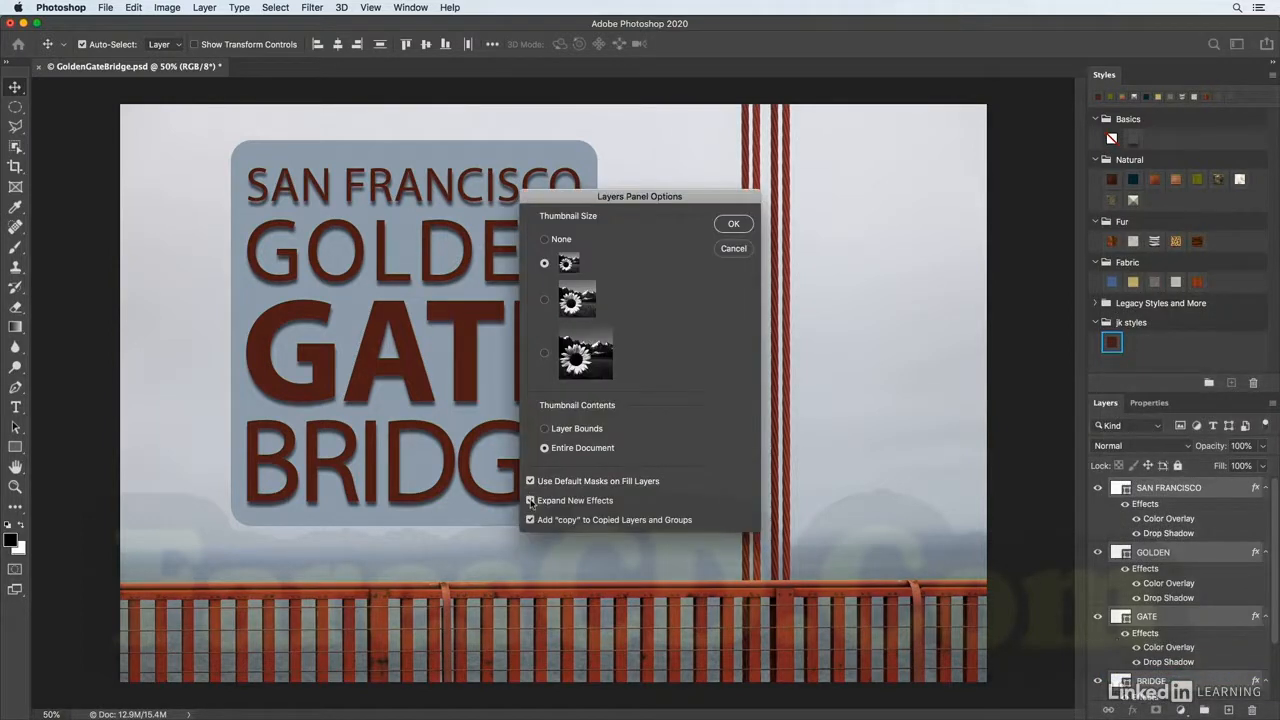
click(734, 225)
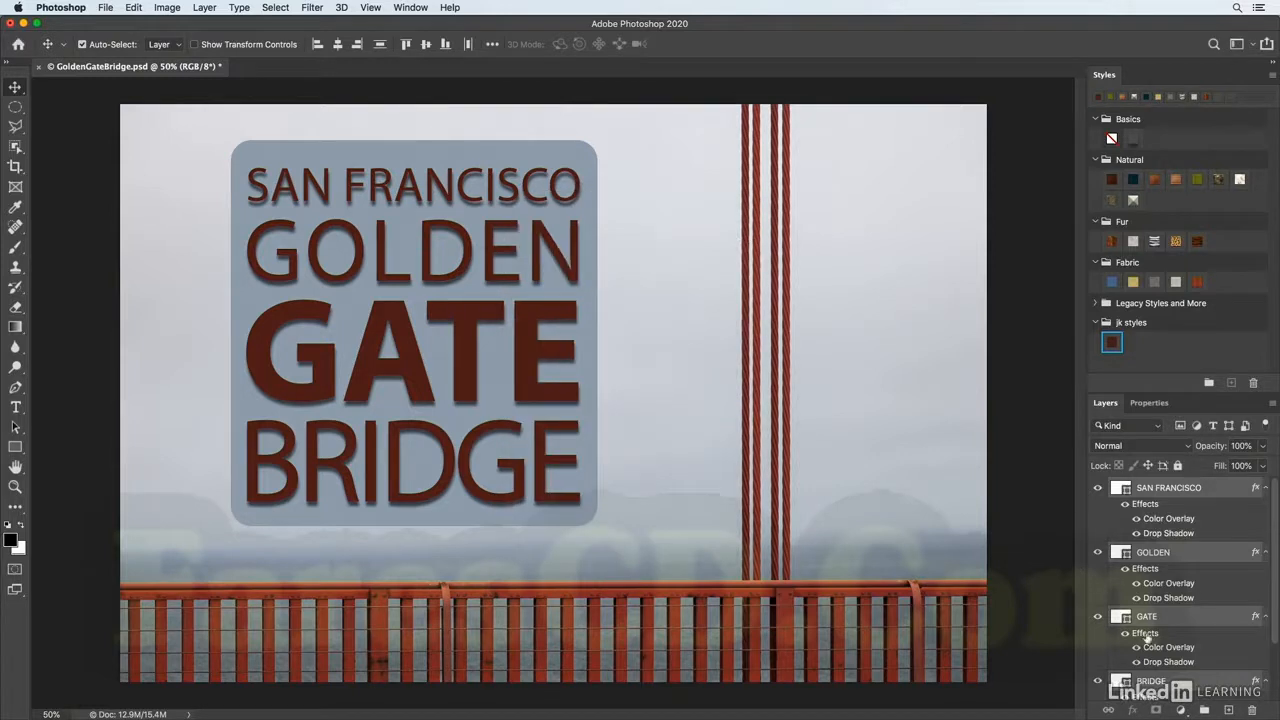
alt+click(1265, 617)
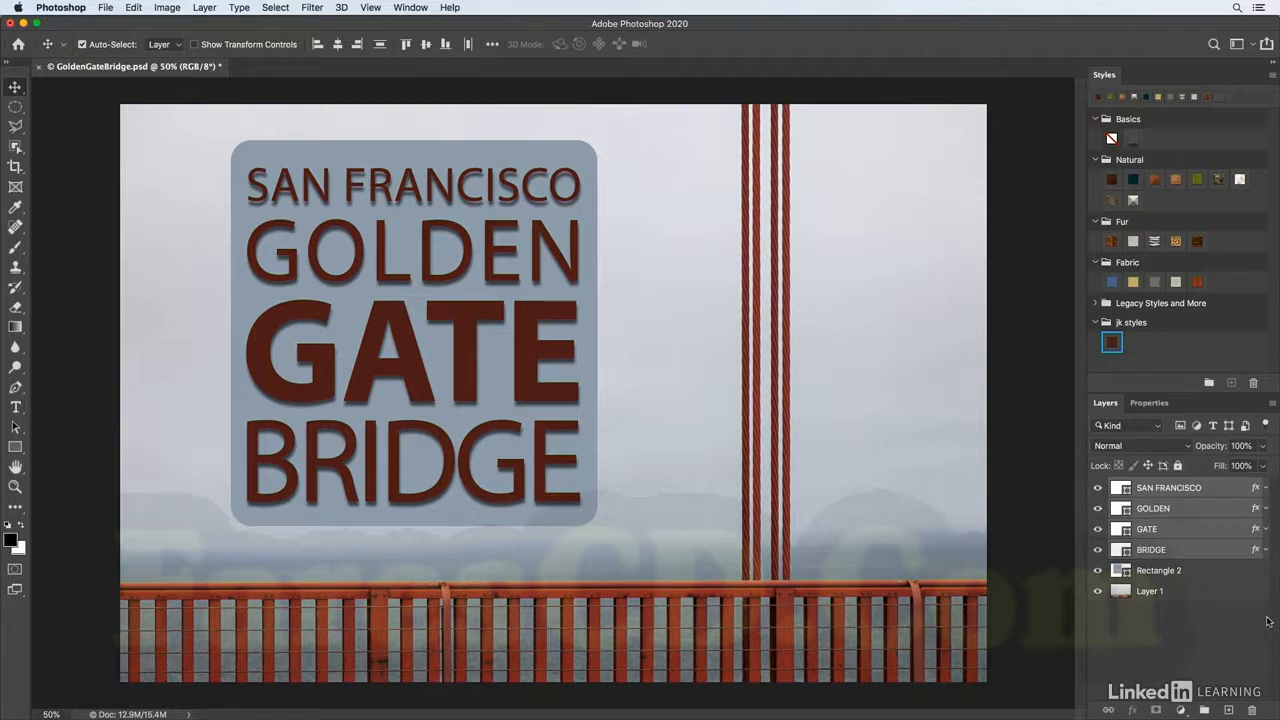
alt+click(1266, 490)
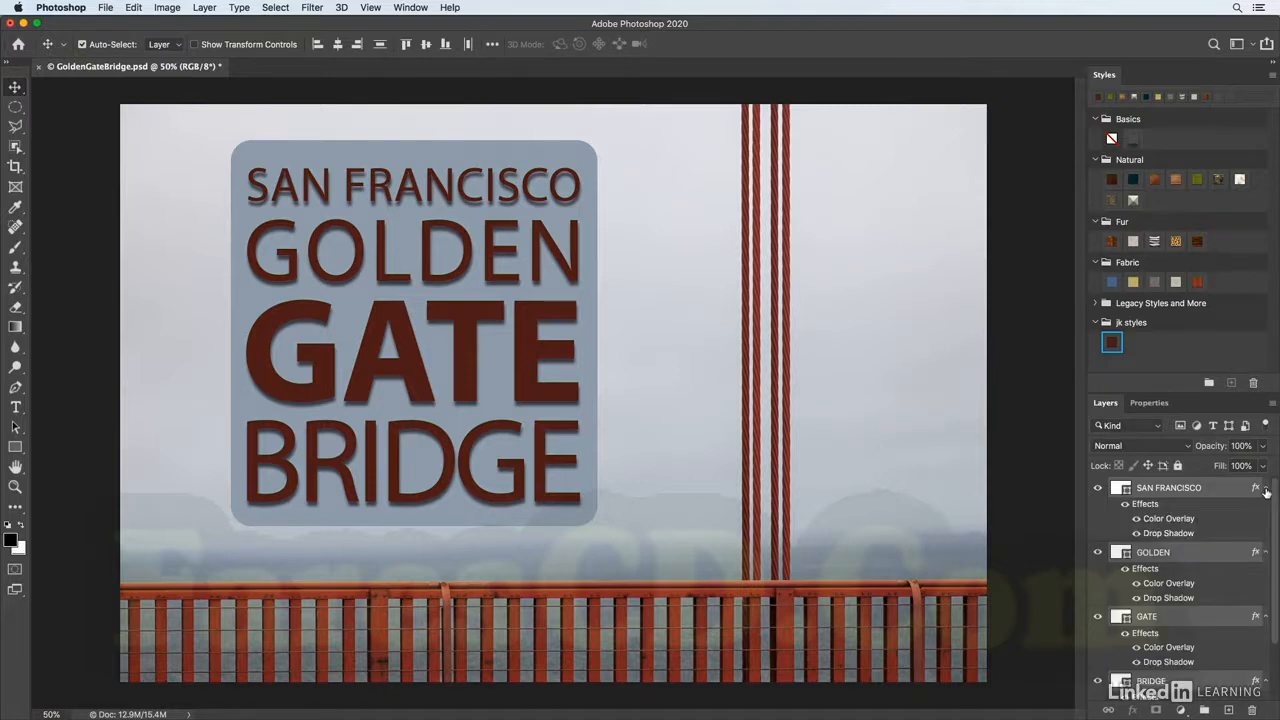
Change the Color Overlay of the SAN FRANCISCO layer to dark blue, #223951.
double_click(1180, 519)
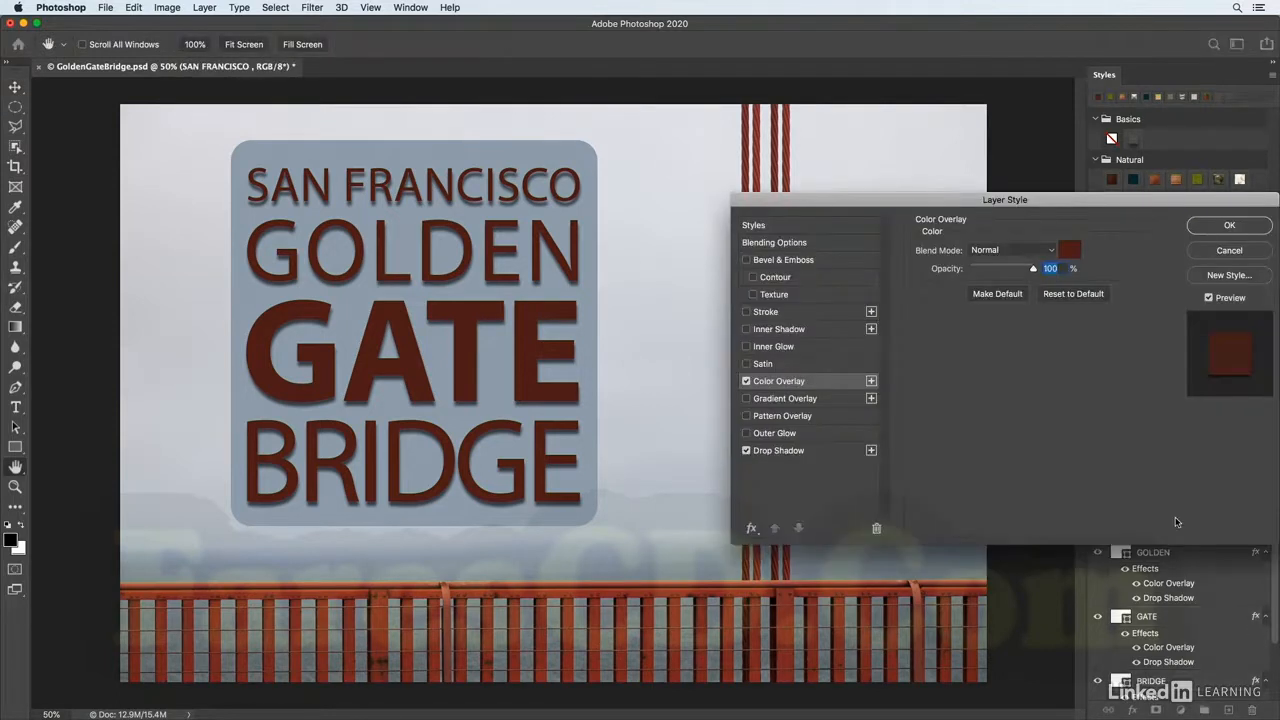
click(1070, 250)
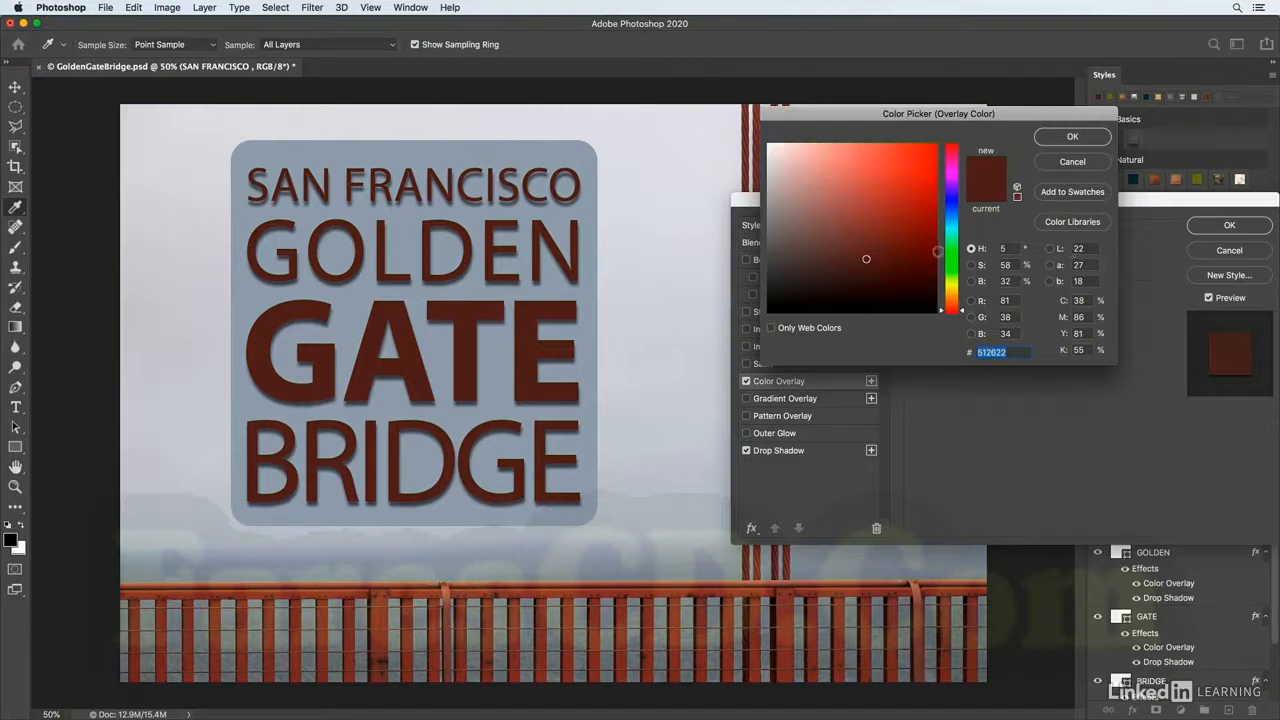
click(954, 276)
drag(954, 277, 954, 211)
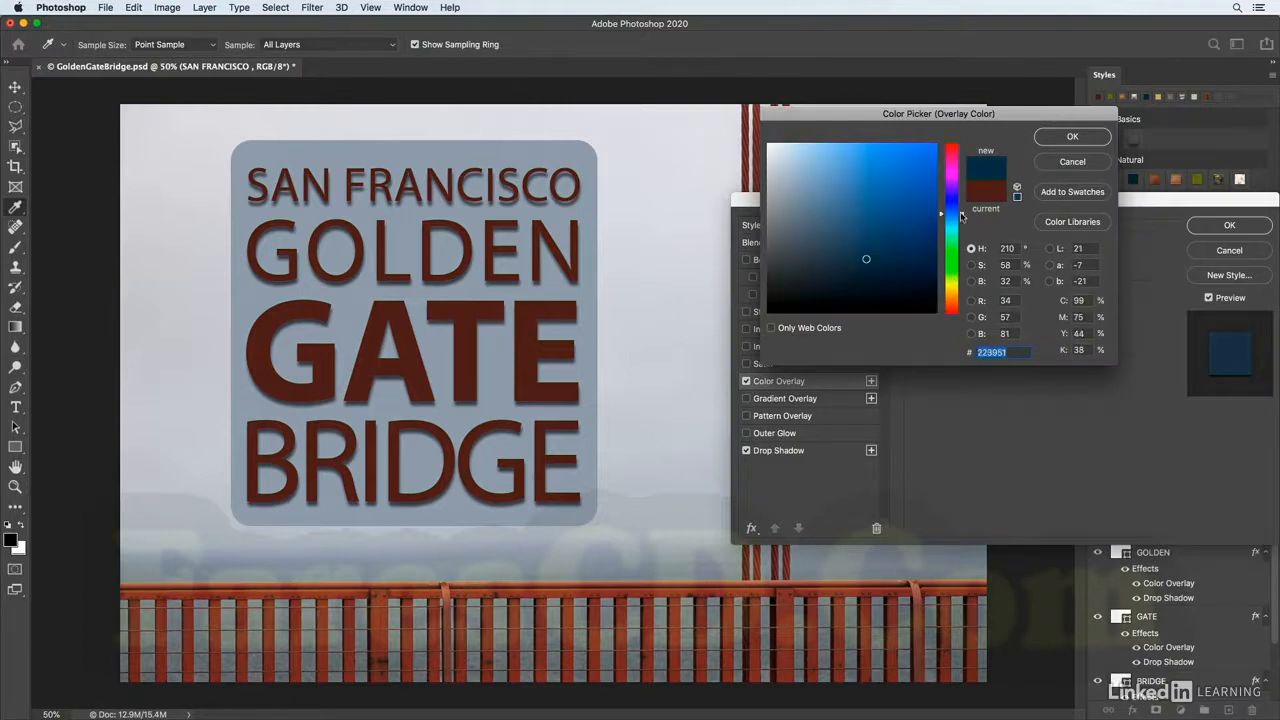
click(1101, 135)
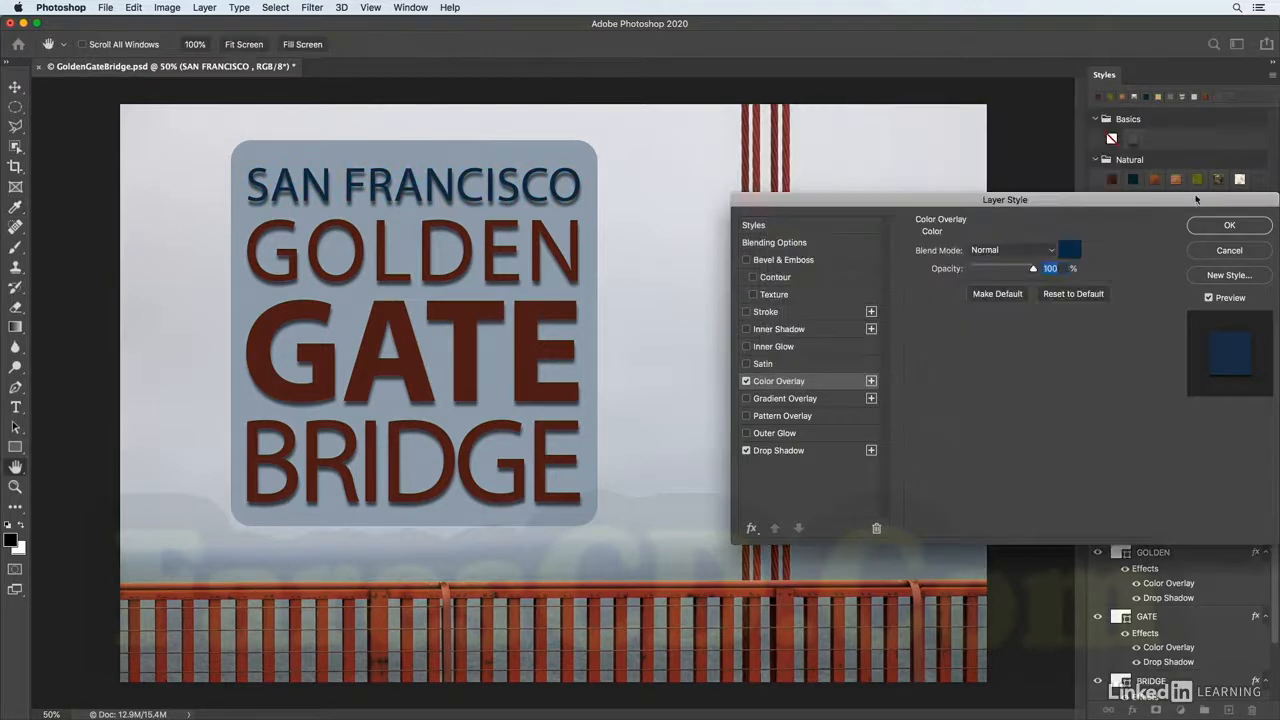
click(1222, 226)
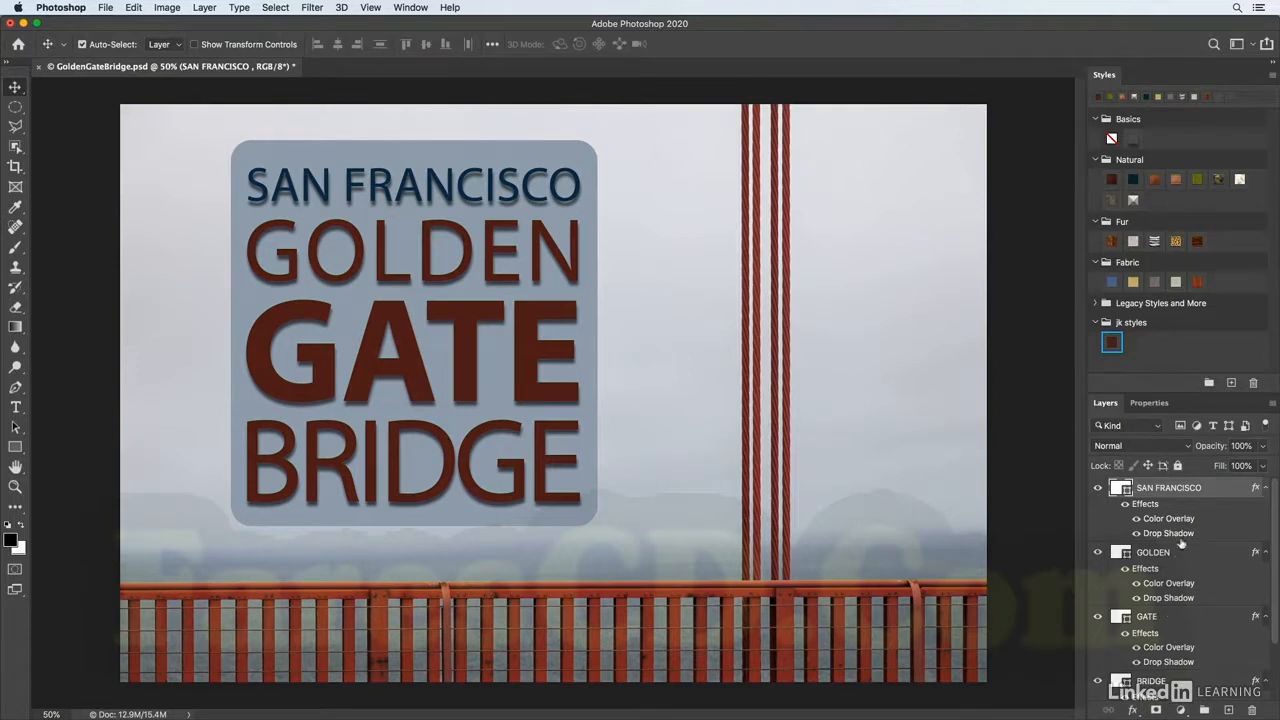
Copy the SAN FRANCISCO layer style, paste it onto the GOLDEN, GATE and BRIDGE layers, and undo the paste.
right_click(1206, 487)
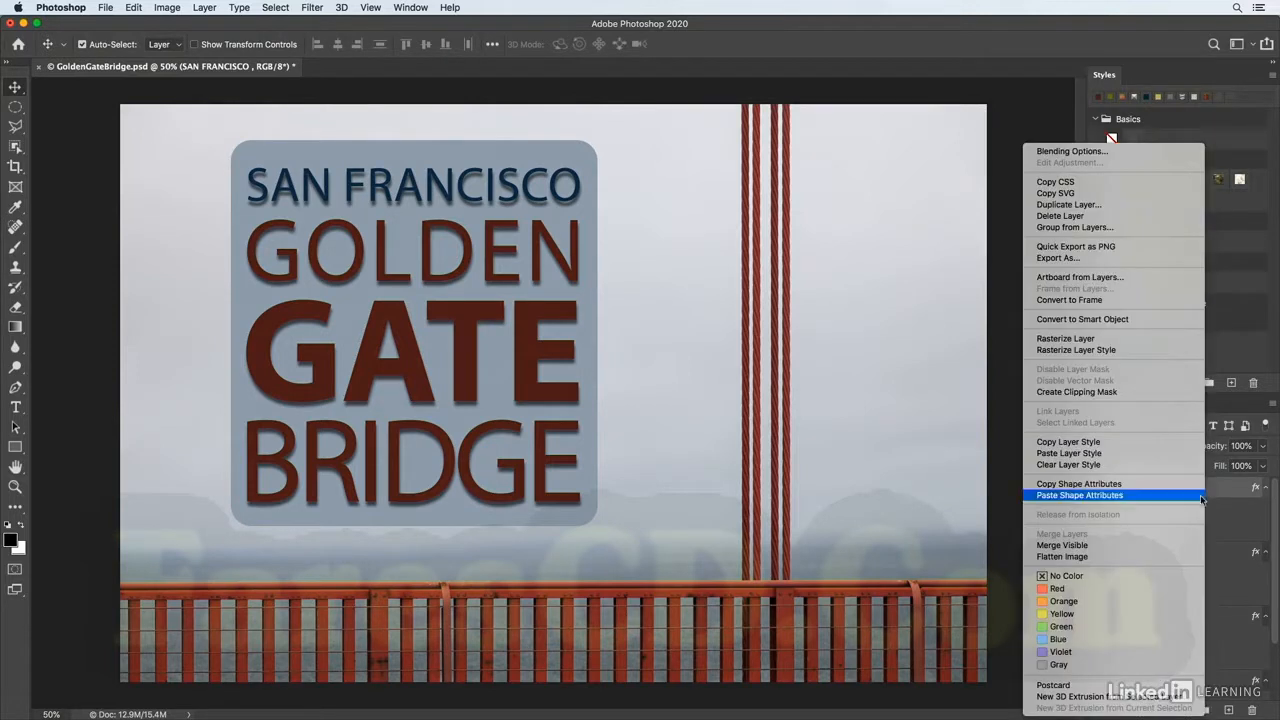
click(1160, 448)
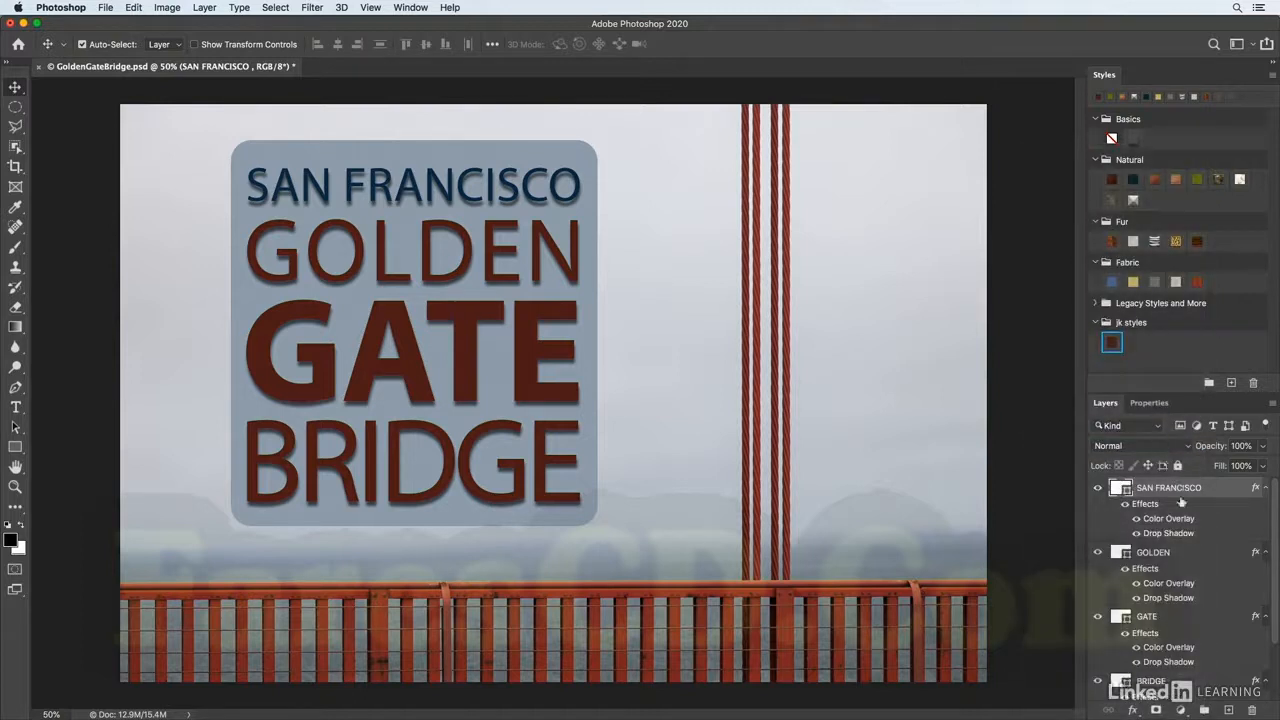
click(1200, 556)
shift+click(1178, 680)
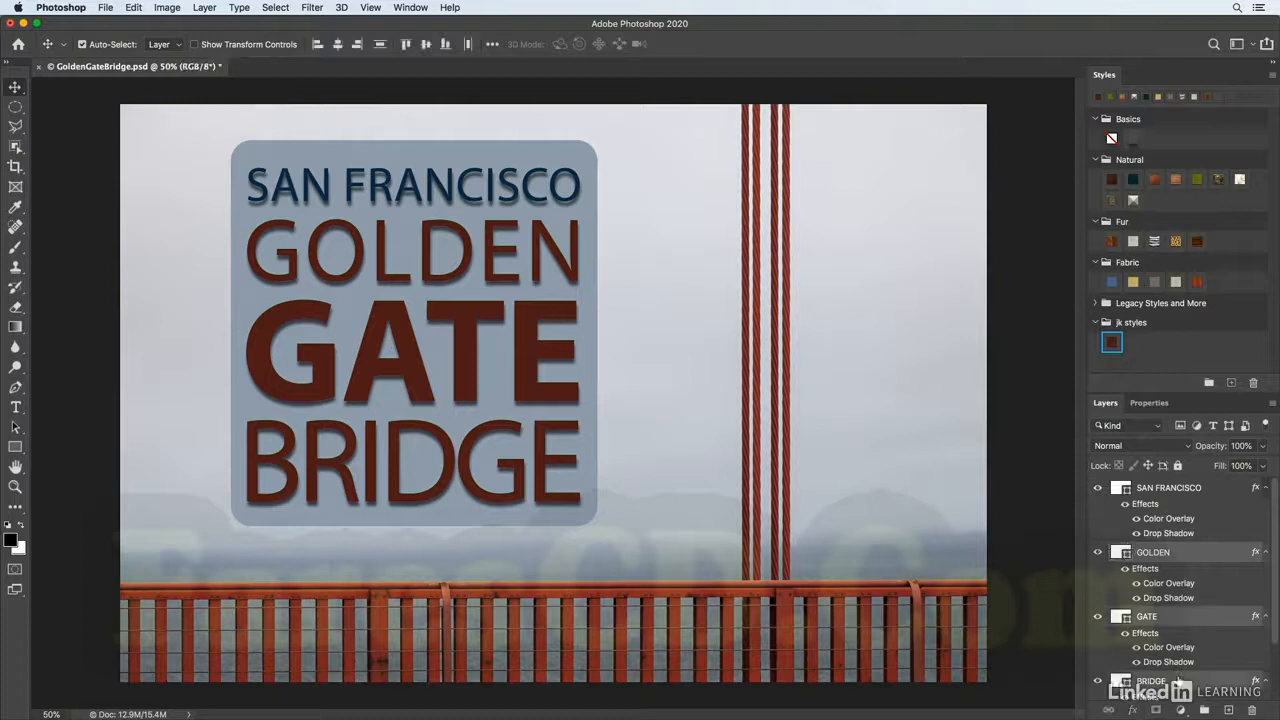
right_click(1180, 682)
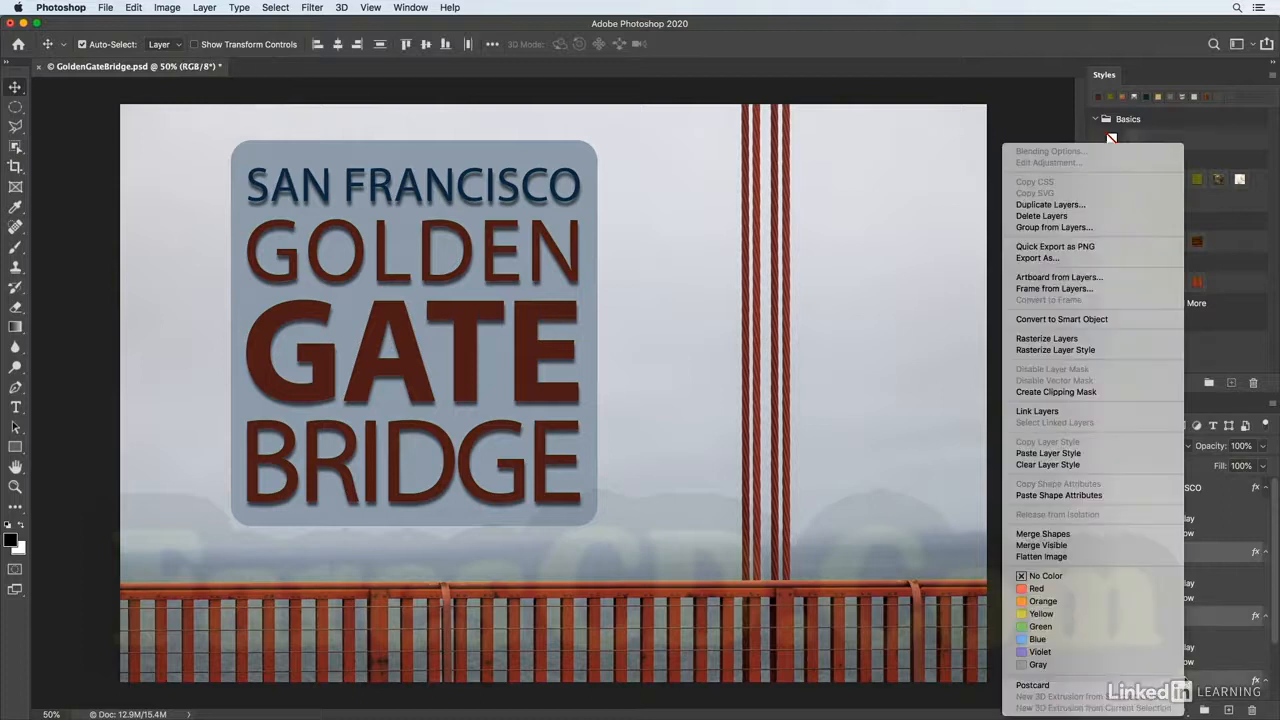
click(1148, 455)
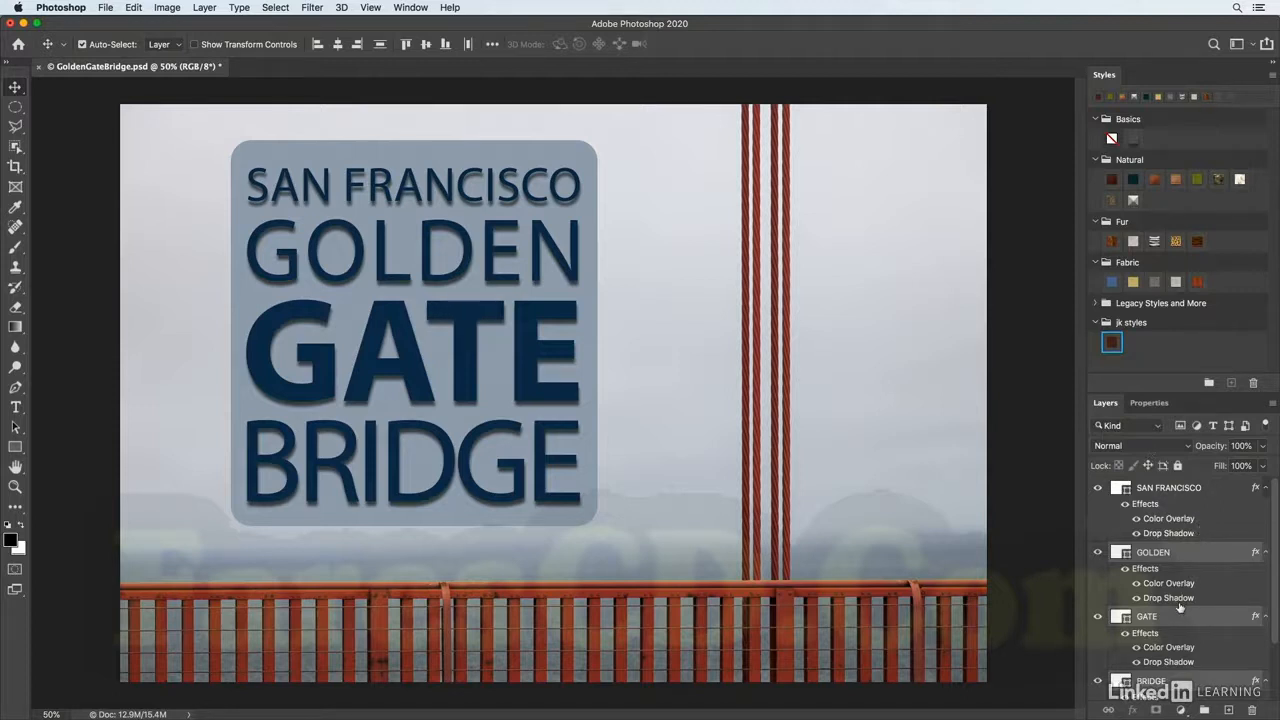
key(super+z)
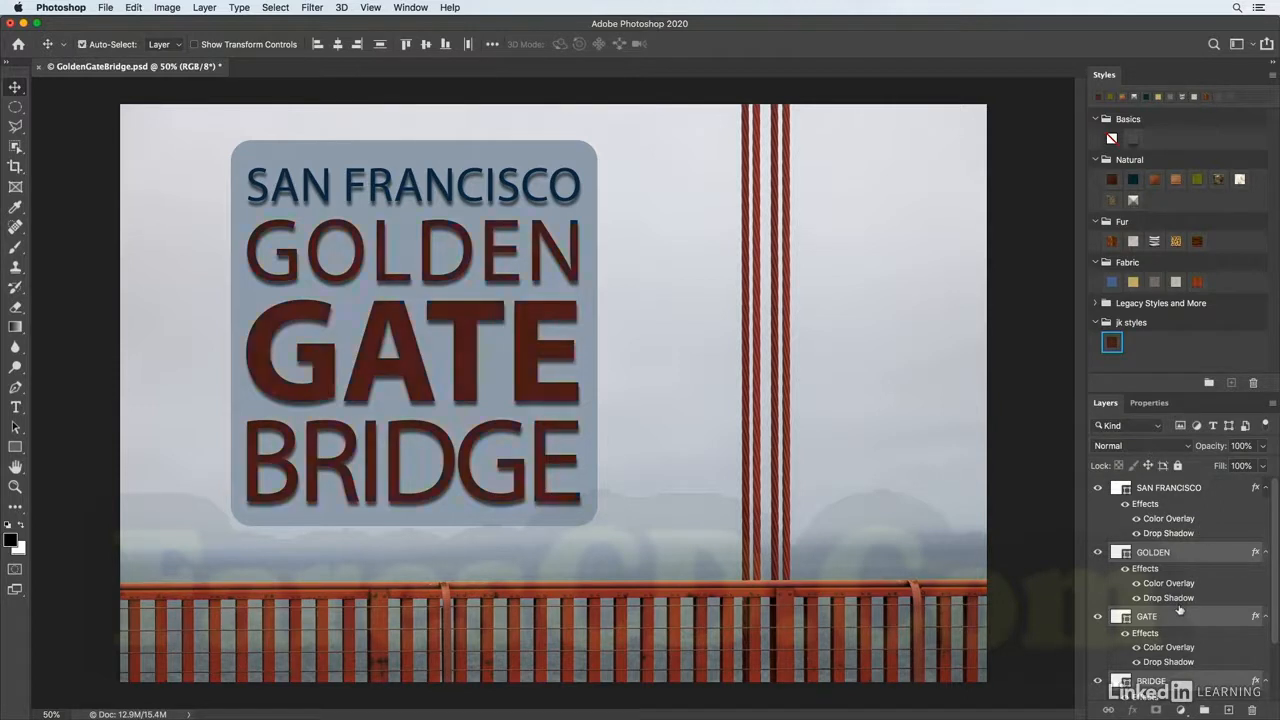
Save the SAN FRANCISCO layer's effects as a new style named "GGB blue" and place it in the jk styles group.
click(1212, 500)
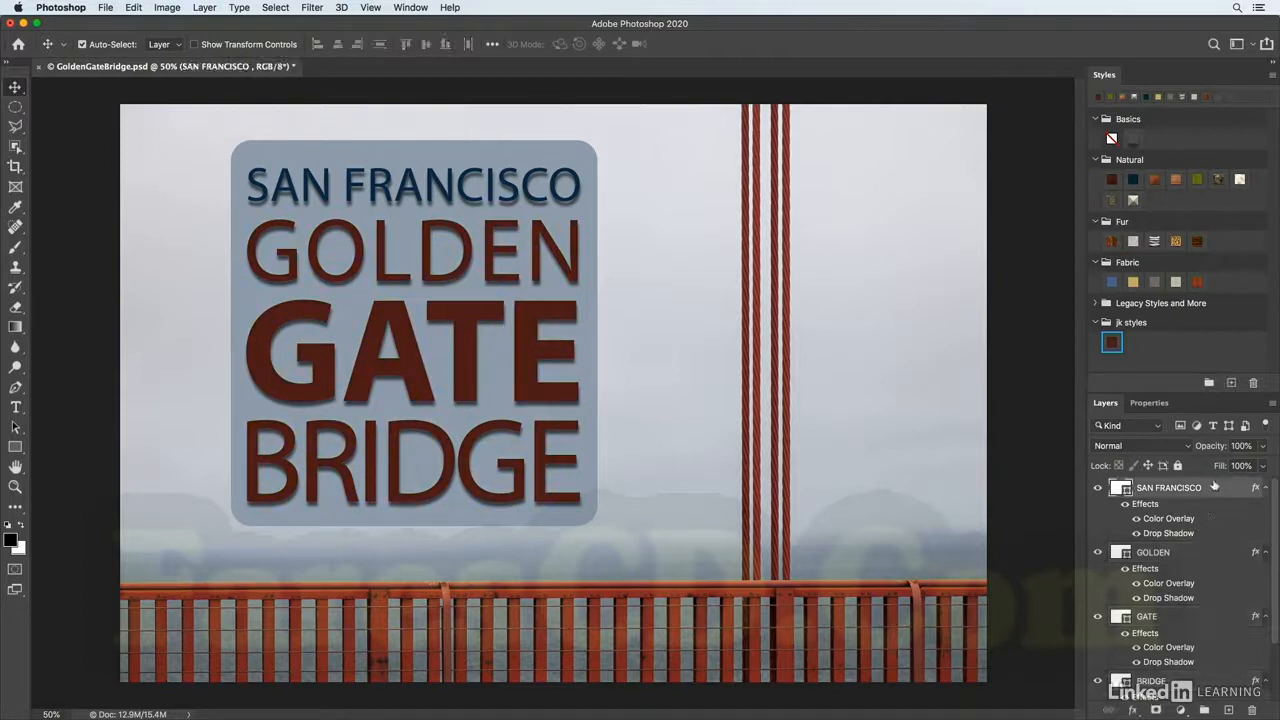
click(1233, 384)
text(GG)
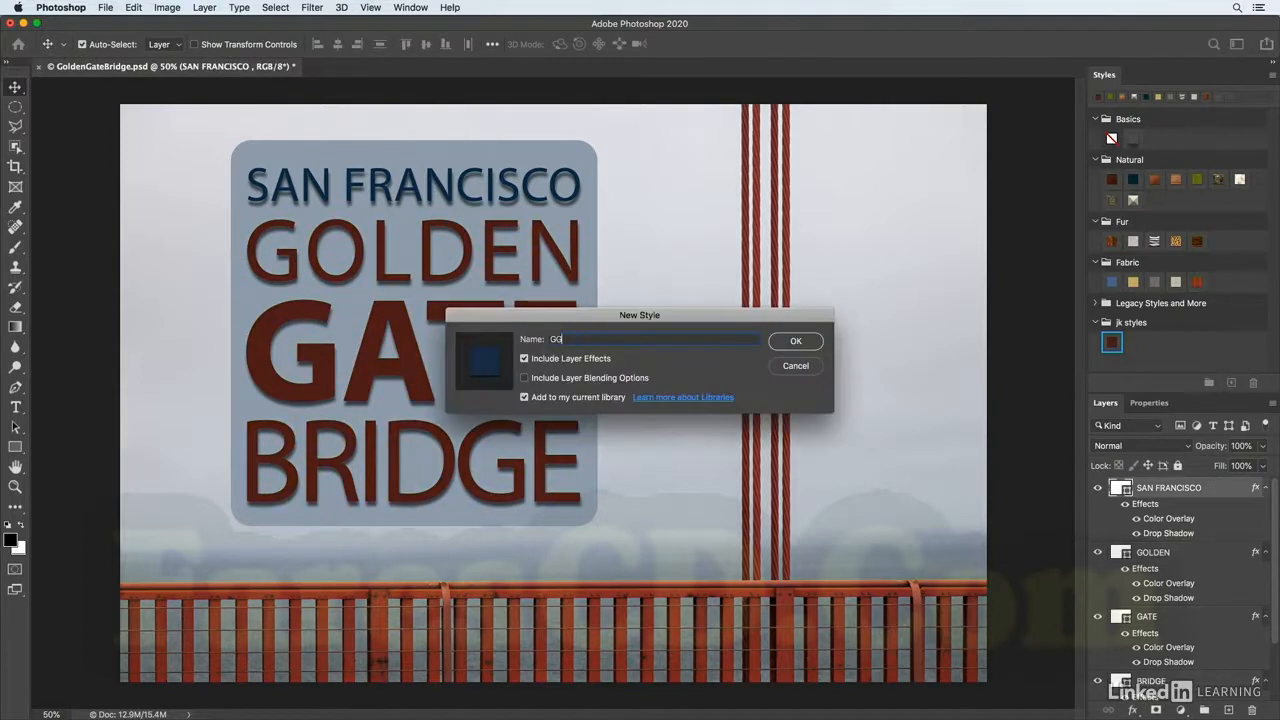
text(B blue)
key(Return)
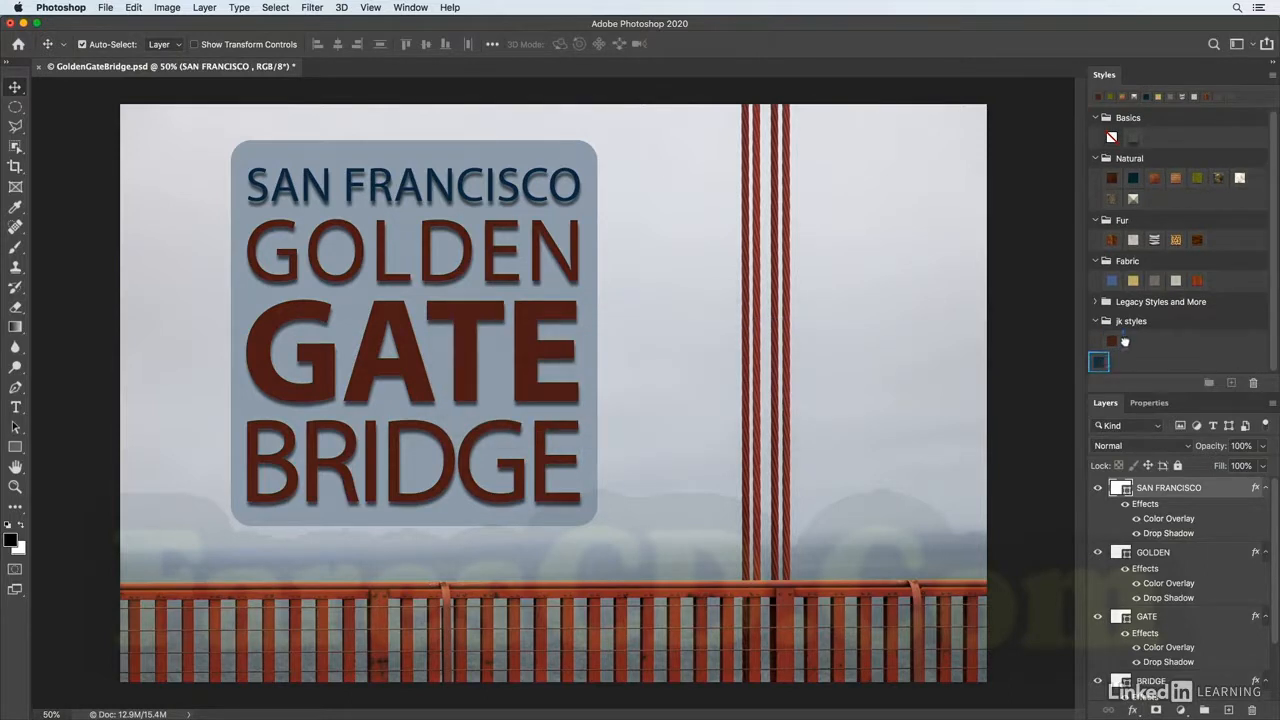
drag(1125, 341, 1130, 342)
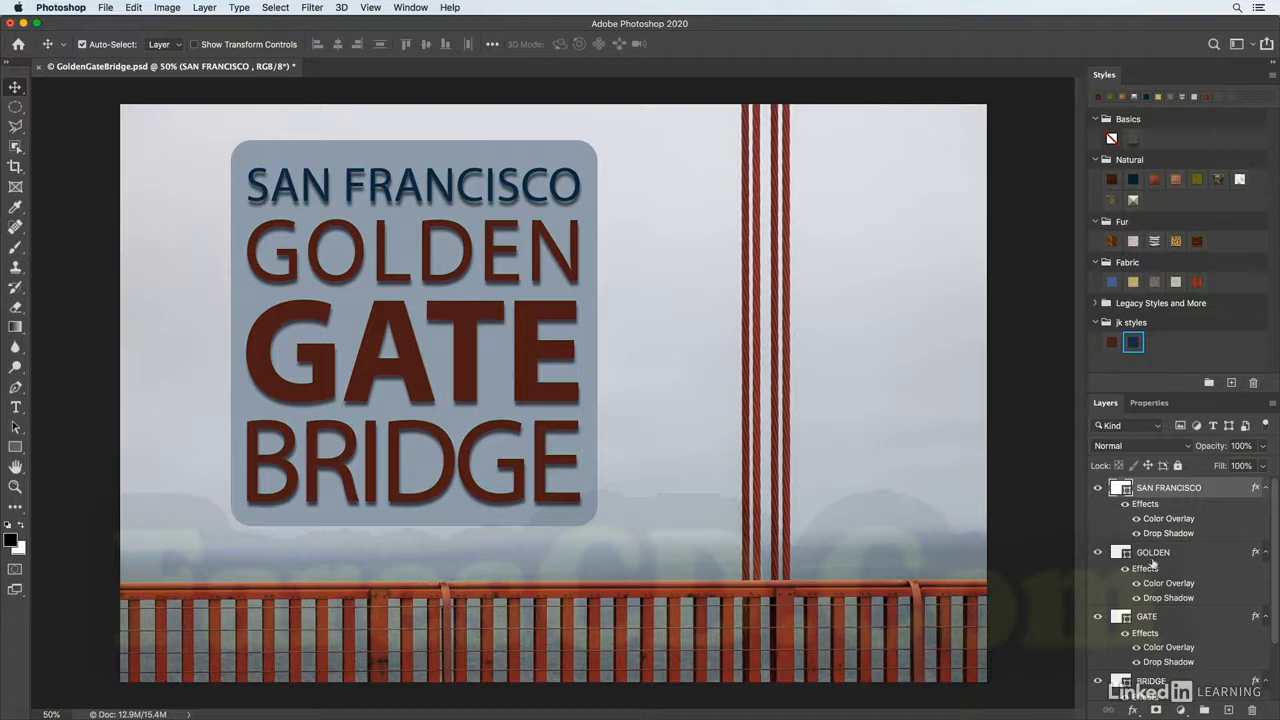
Apply the GGB blue style to all four text layers, SAN FRANCISCO through BRIDGE, at once.
shift+click(1162, 684)
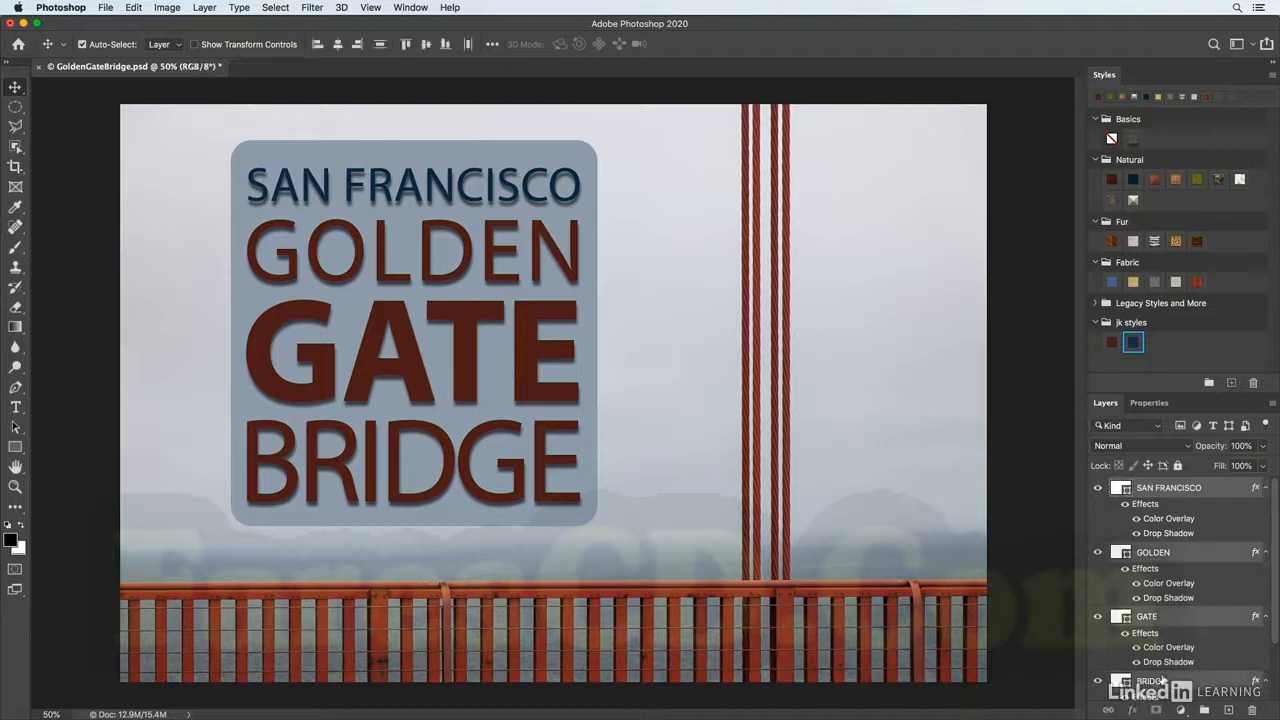
click(1133, 343)
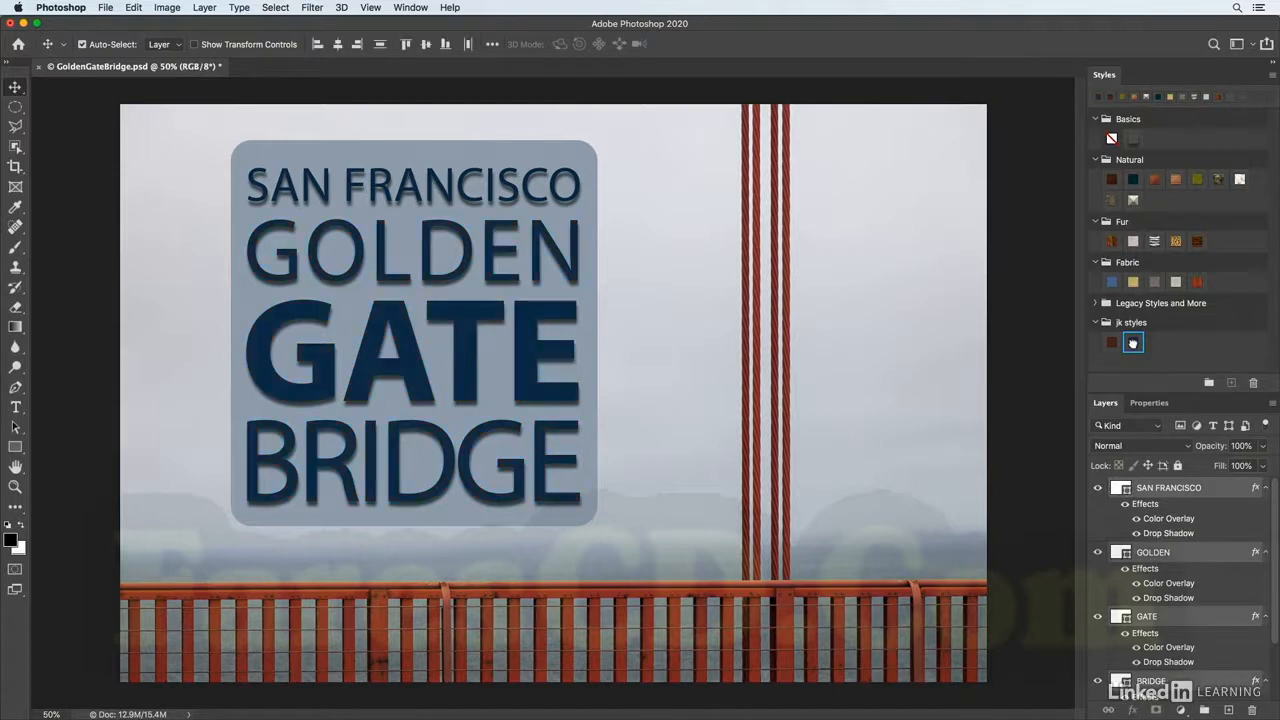
Clear the layer style from SAN FRANCISCO, and try the GGB blue and GGB styles on that layer alone.
click(1152, 514)
right_click(1211, 489)
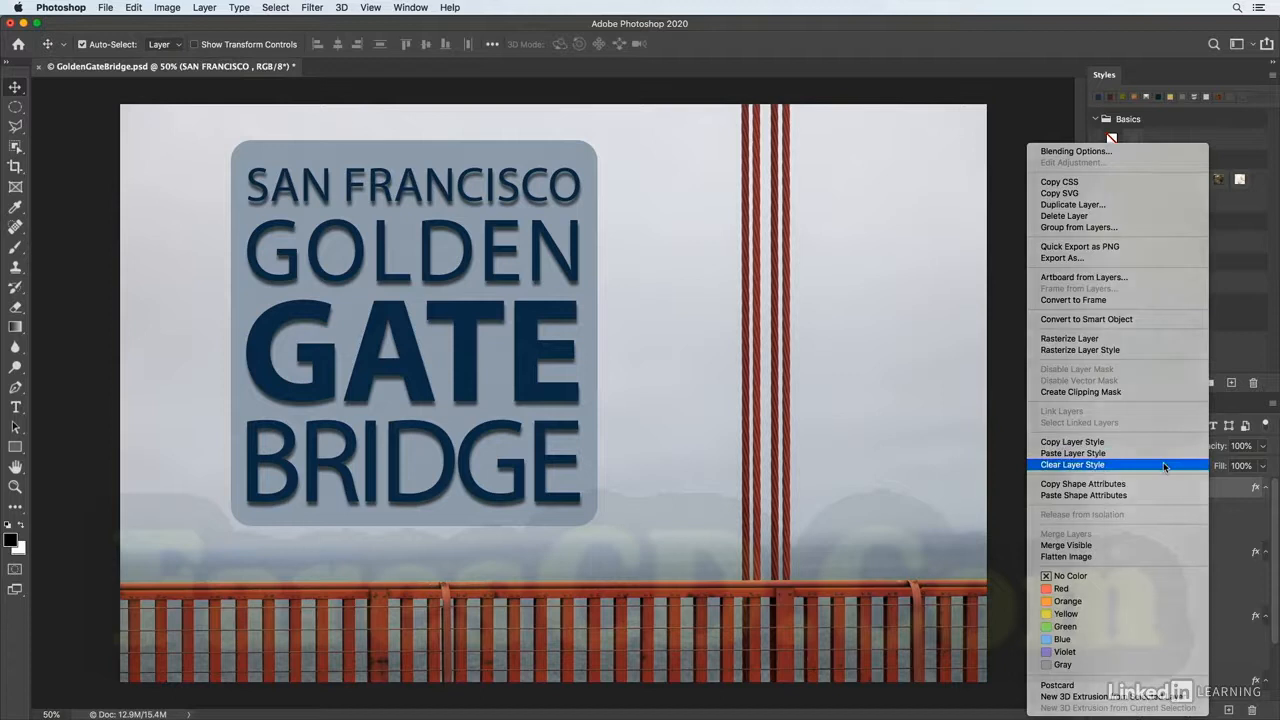
click(1164, 465)
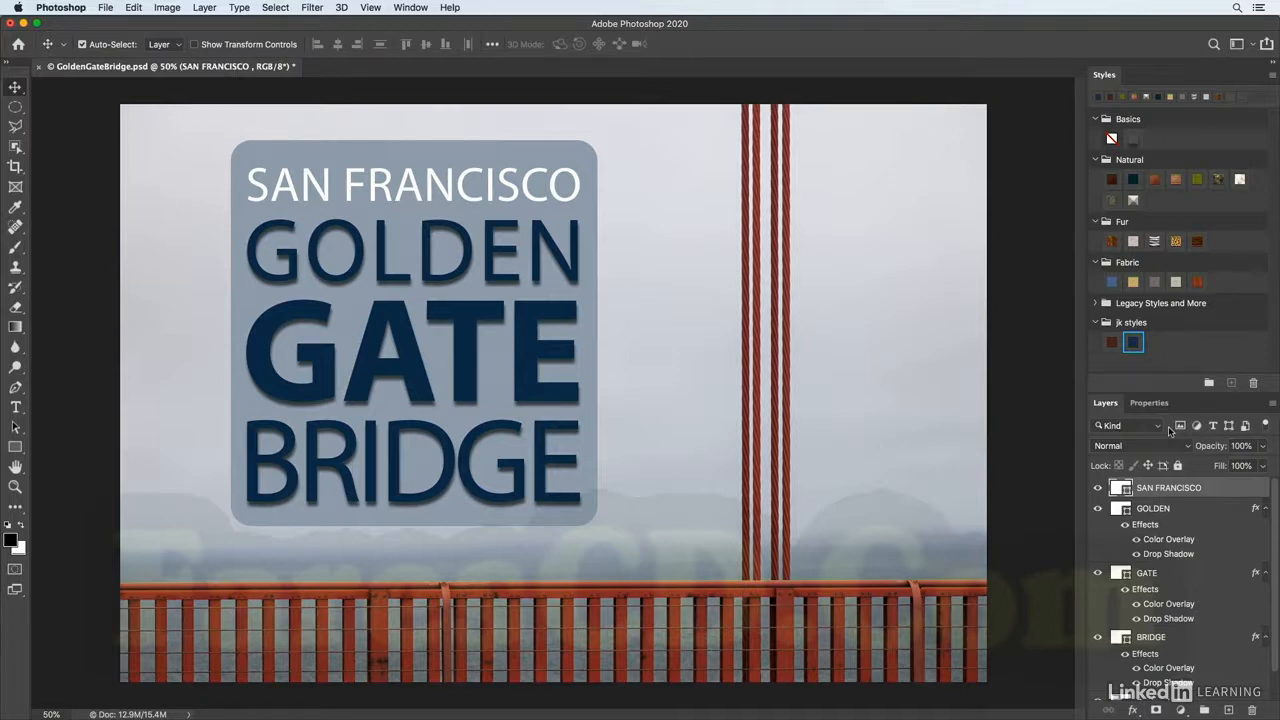
click(1133, 342)
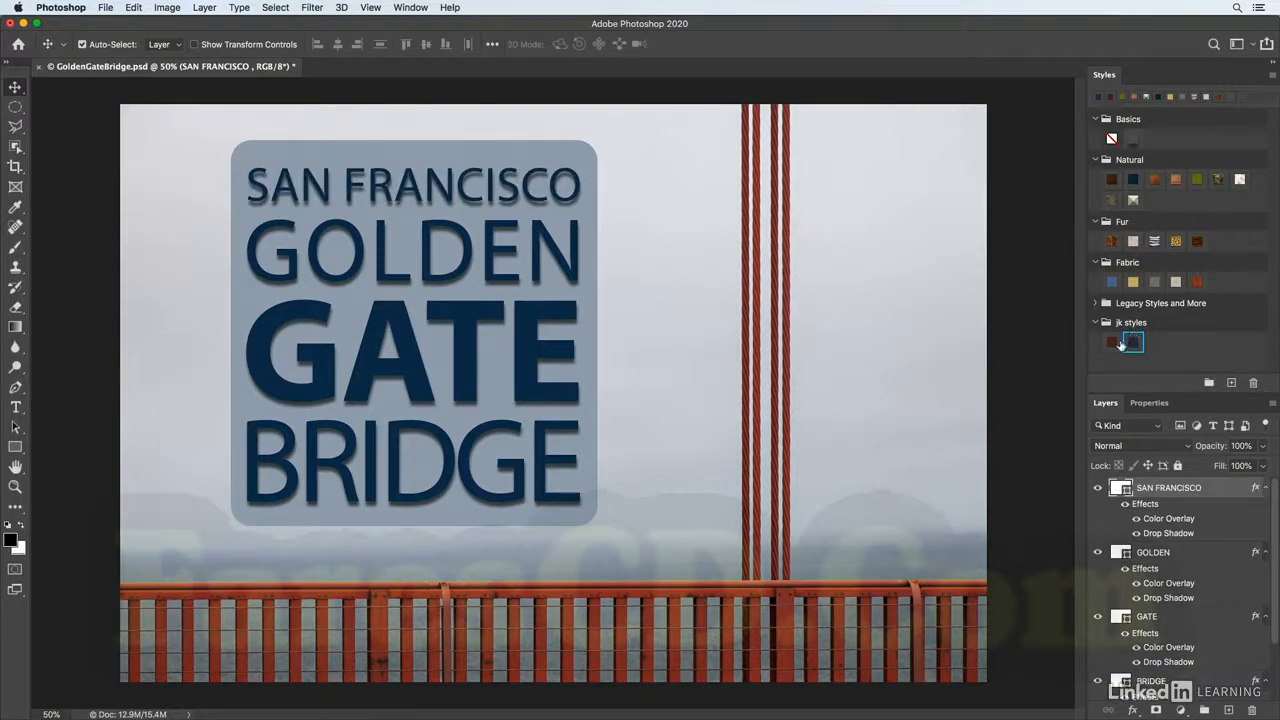
click(1112, 342)
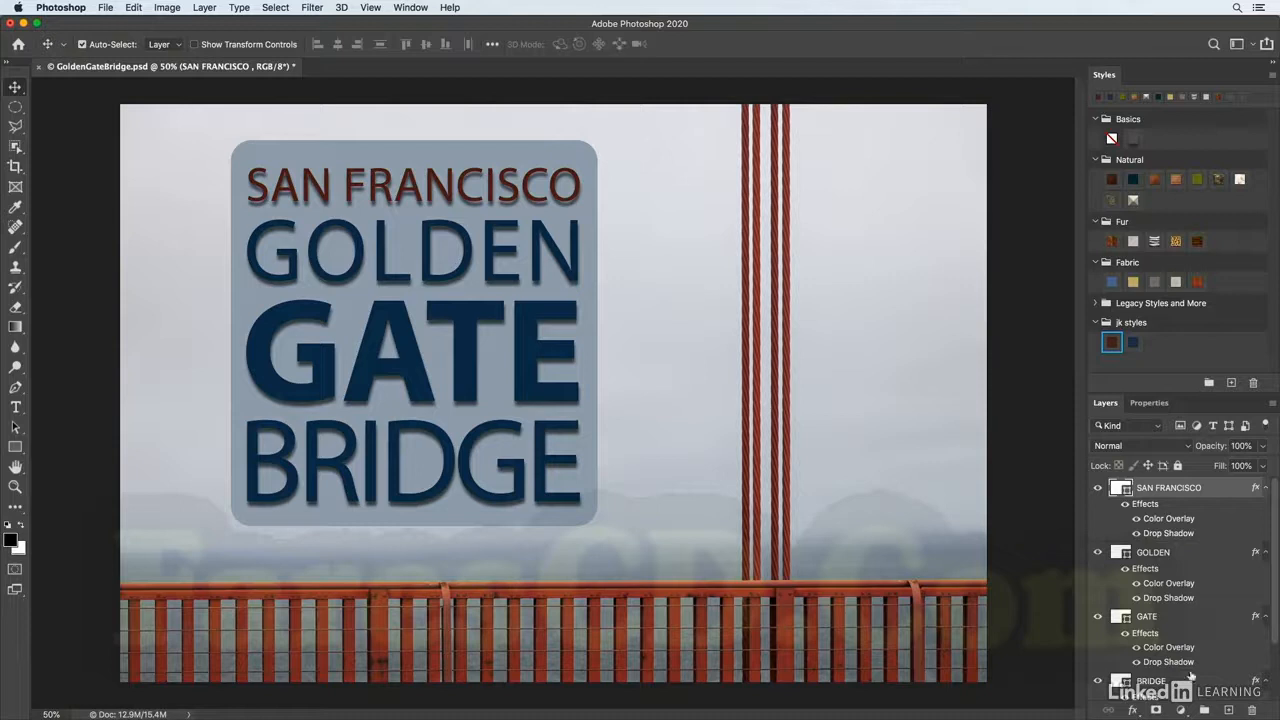
Apply the GGB style to all four text layers together and switch them to the GGB blue style.
shift+click(1188, 684)
click(1114, 344)
click(1133, 344)
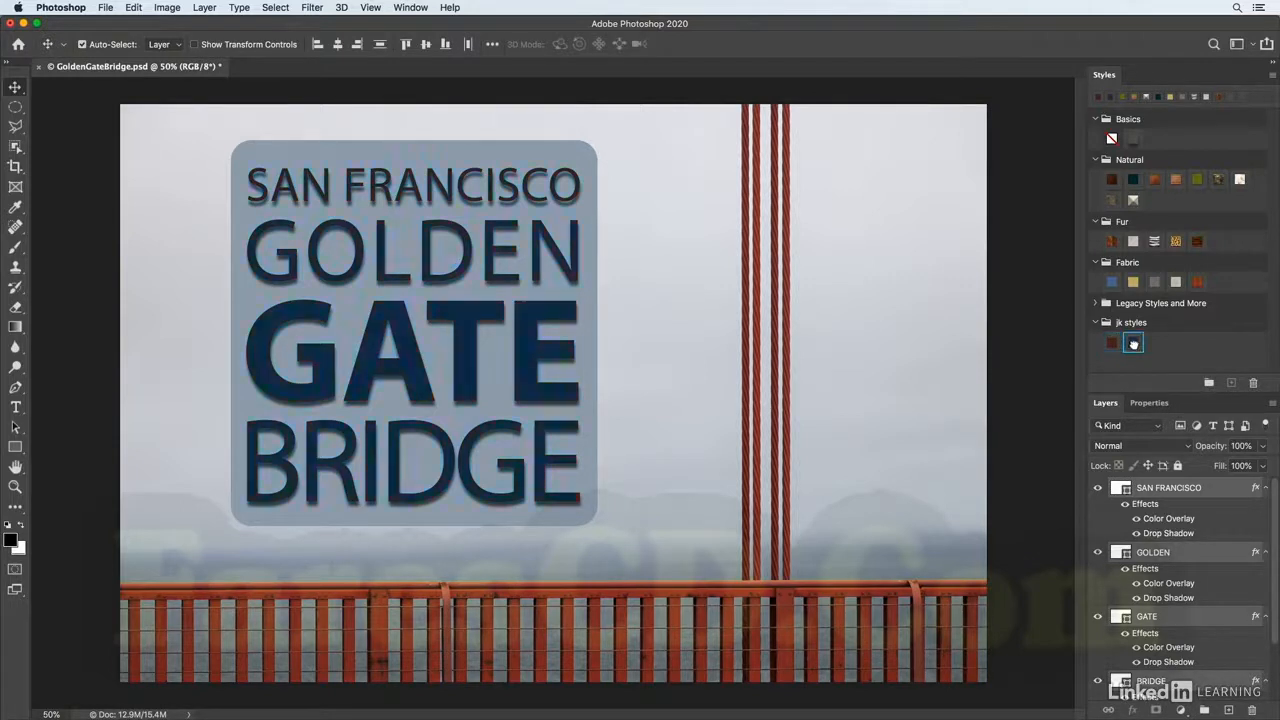